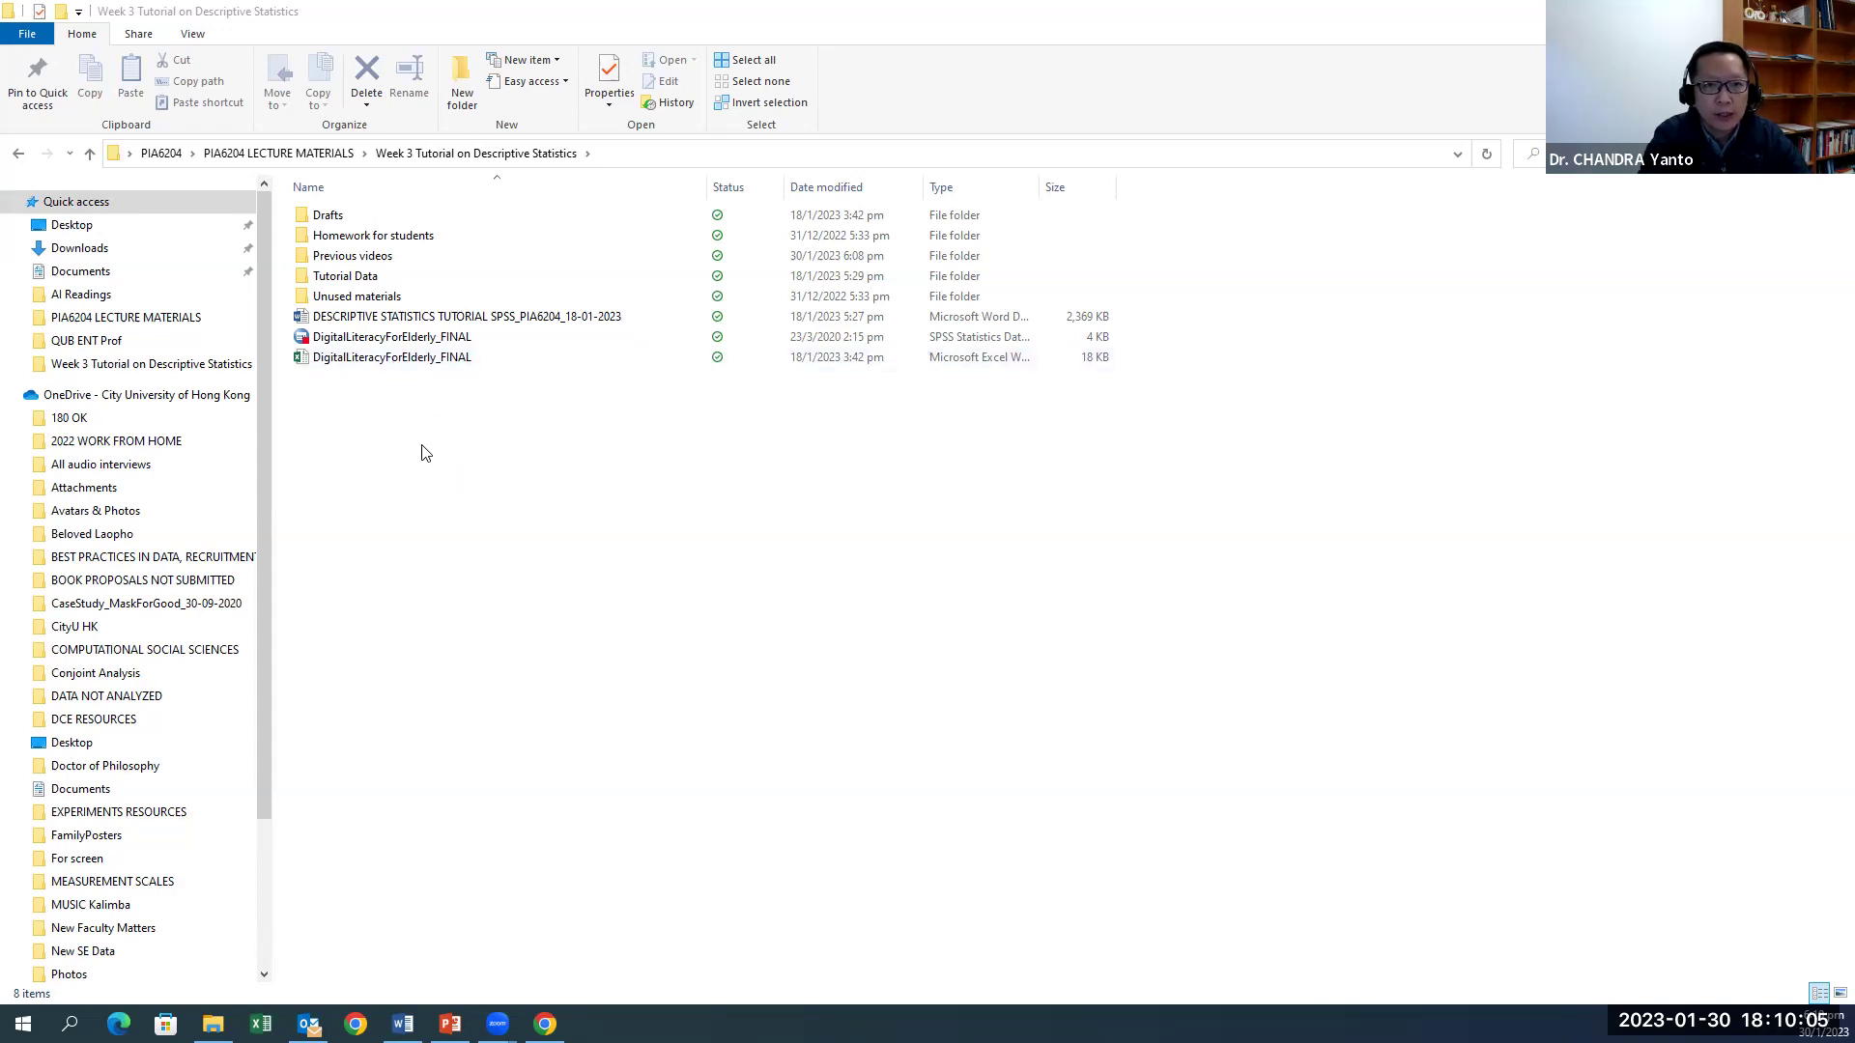
Step: Open the DigitalLiteracyForElderly_FINAL Excel workbook and show its Dataset sheet
{"action": "left_click", "coordinate": [454, 481]}
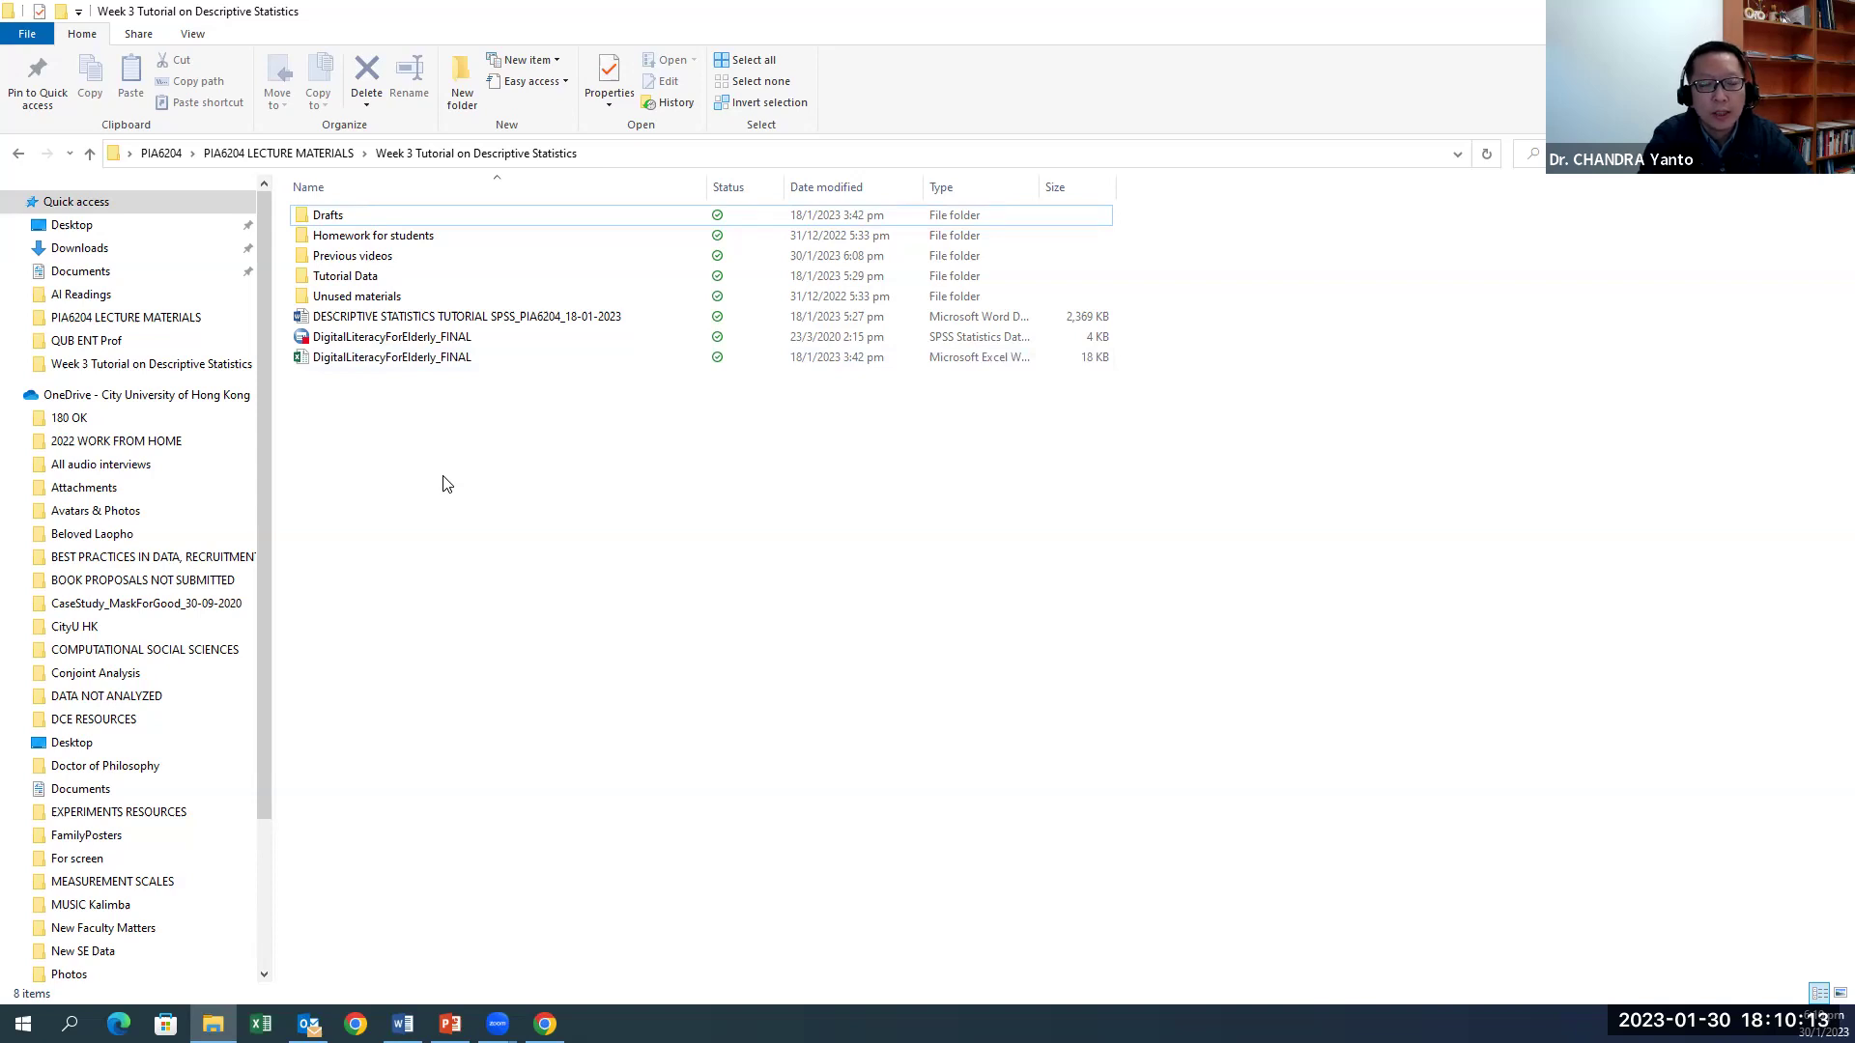
{"action": "double_click", "coordinate": [427, 360]}
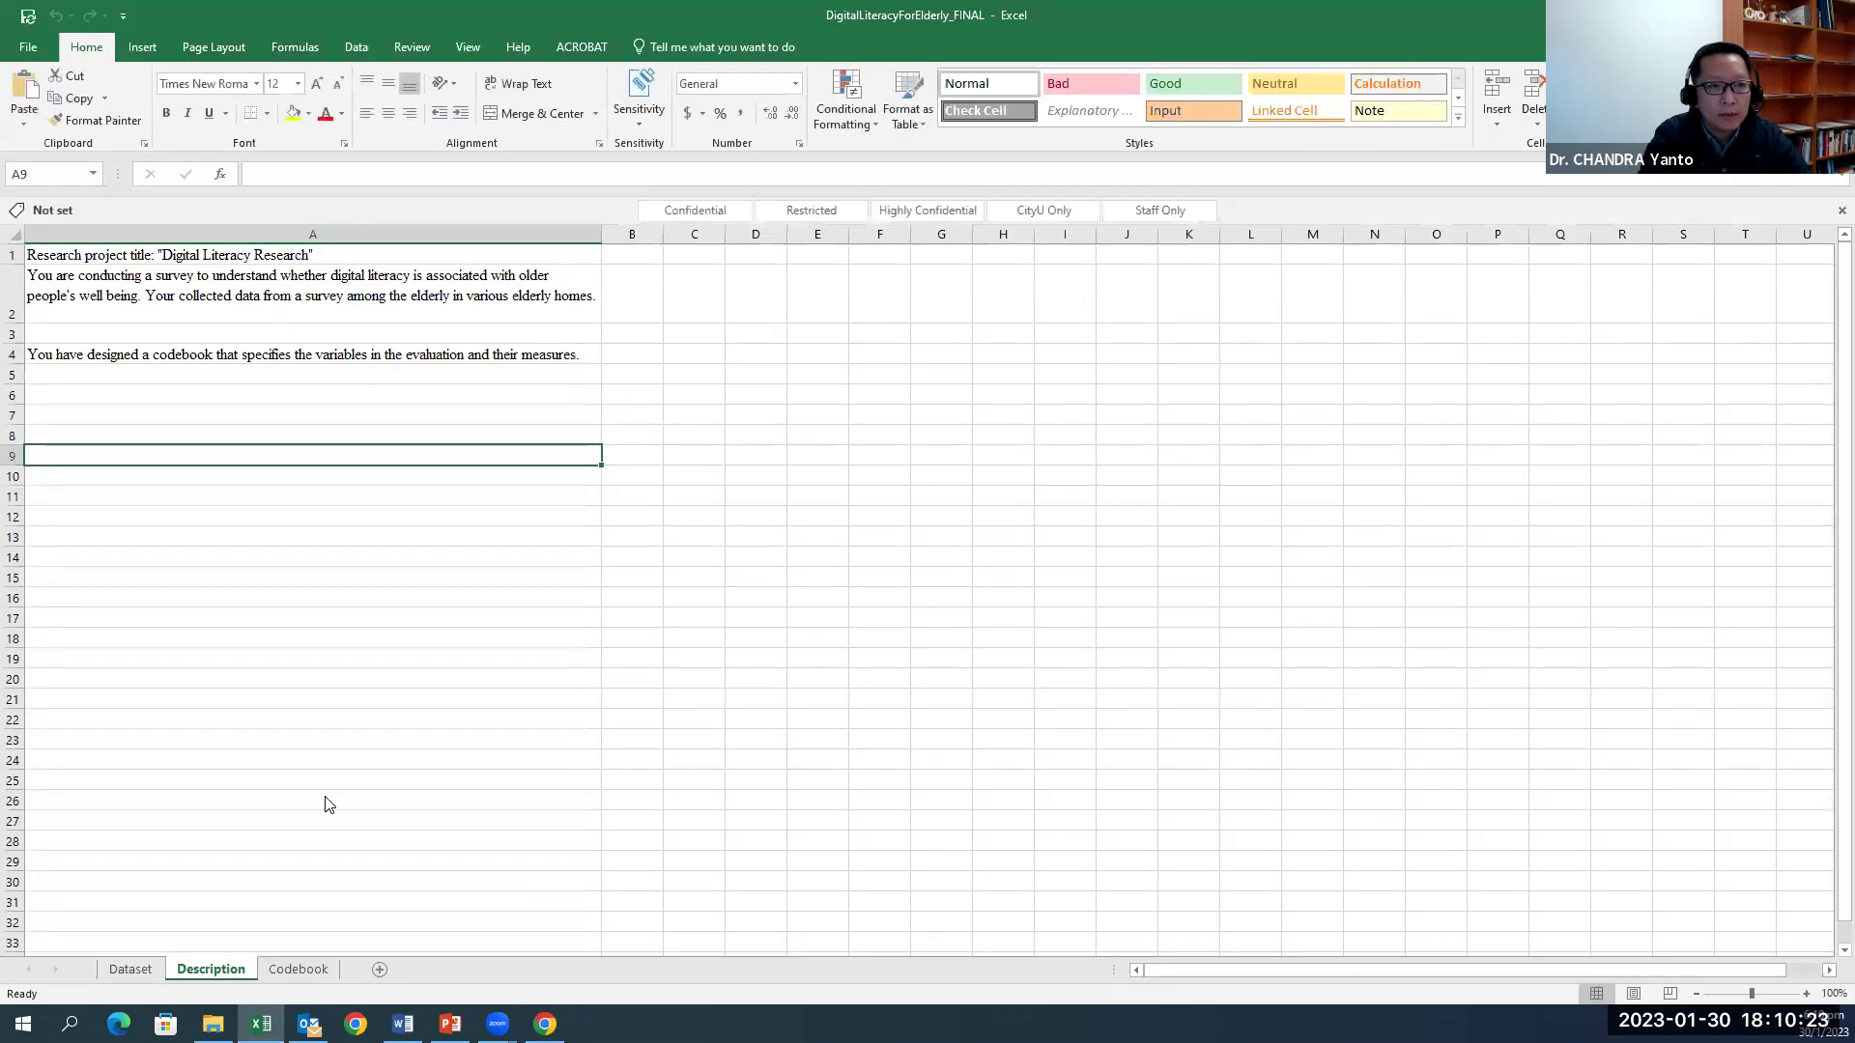
{"action": "key", "text": "ctrl+Page_Up"}
Step: Examine the participant IDs, variable headings and recorded values across the Dataset sheet
{"action": "left_click", "coordinate": [75, 256]}
{"action": "left_click_drag", "start_coordinate": [78, 288], "coordinate": [85, 724]}
{"action": "left_click", "coordinate": [180, 255]}
{"action": "left_click", "coordinate": [470, 256]}
{"action": "left_click", "coordinate": [774, 260]}
{"action": "left_click", "coordinate": [966, 255]}
{"action": "left_click", "coordinate": [311, 522]}
{"action": "left_click", "coordinate": [559, 533]}
{"action": "left_click", "coordinate": [724, 533]}
{"action": "left_click", "coordinate": [79, 563]}
{"action": "left_click", "coordinate": [199, 559]}
{"action": "left_click", "coordinate": [394, 555]}
{"action": "left_click", "coordinate": [572, 552]}
{"action": "left_click", "coordinate": [710, 551]}
{"action": "left_click", "coordinate": [840, 553]}
{"action": "left_click", "coordinate": [971, 556]}
{"action": "left_click", "coordinate": [1070, 558]}
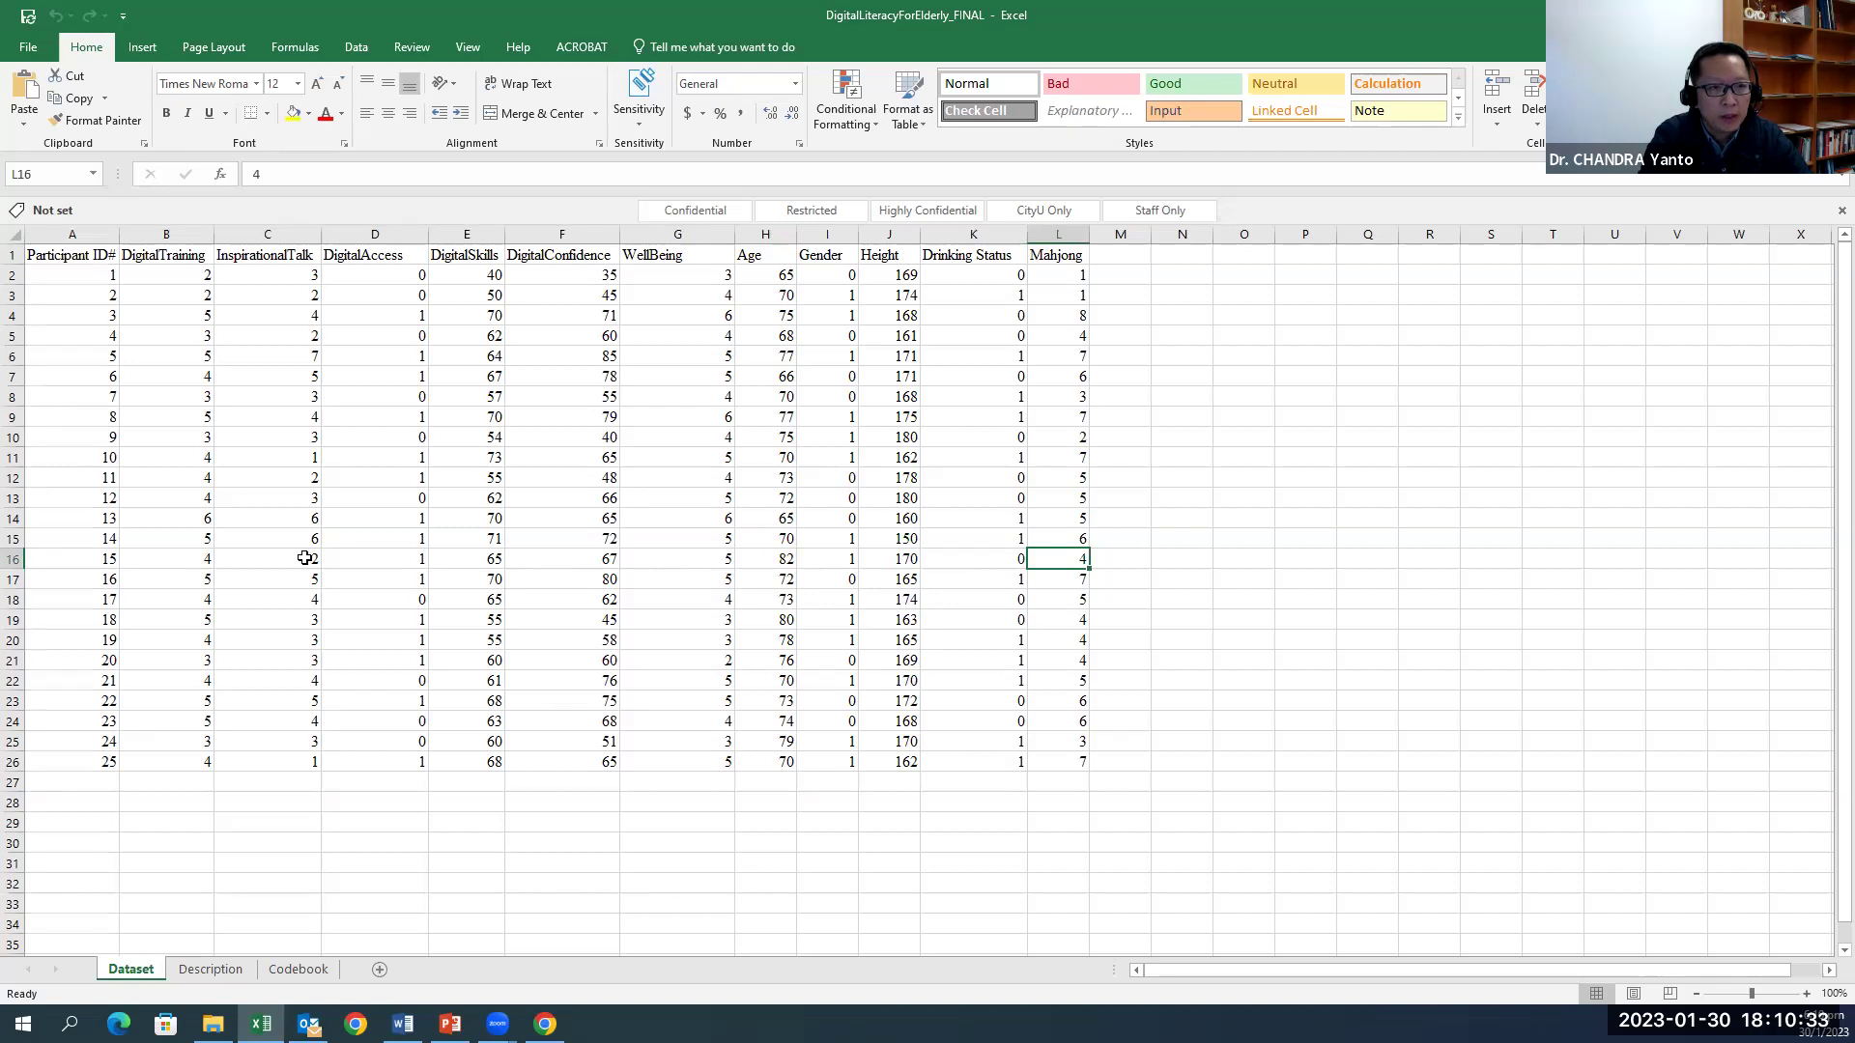
Step: Read the research project summary and the codebook note on the Description sheet
{"action": "left_click", "coordinate": [211, 969]}
{"action": "left_click", "coordinate": [135, 283]}
{"action": "left_click", "coordinate": [156, 371]}
Step: Examine the variable names and their descriptions on the Codebook sheet
{"action": "left_click", "coordinate": [298, 969]}
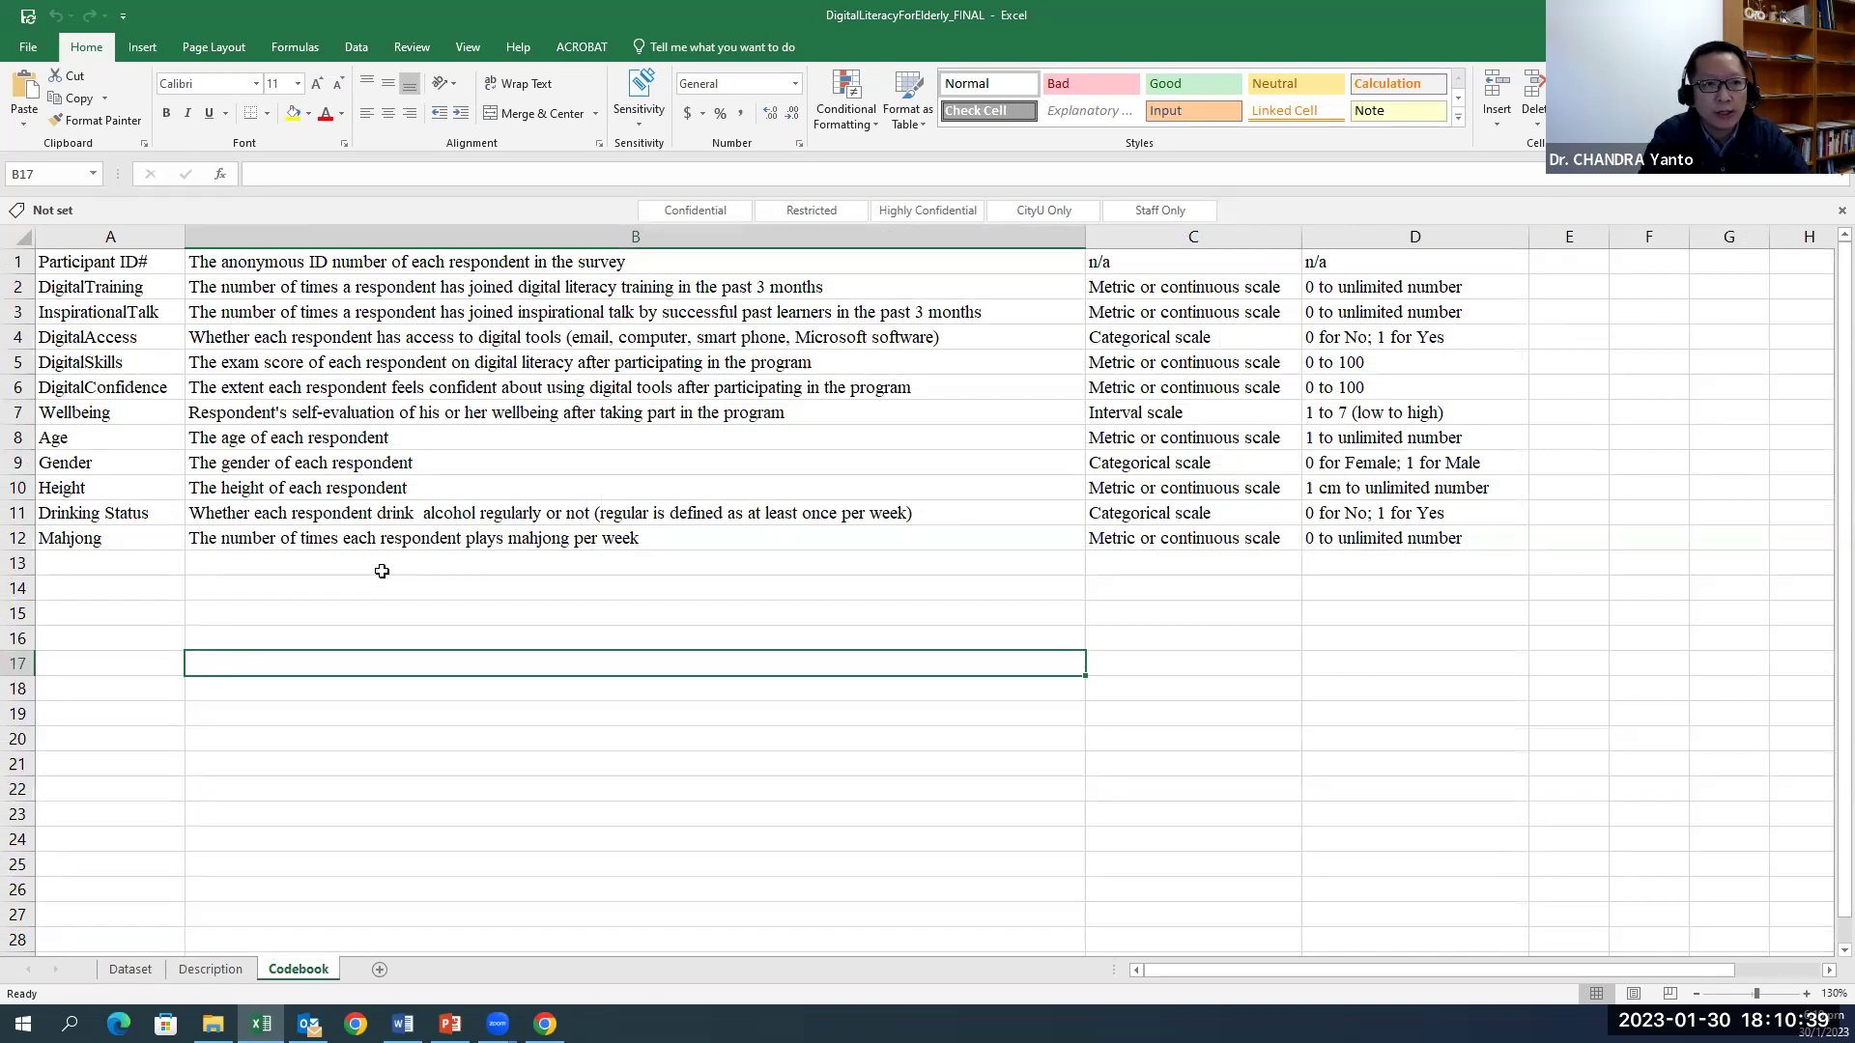
{"action": "left_click", "coordinate": [113, 269]}
{"action": "key", "text": "Down"}
{"action": "key", "text": "Down"}
{"action": "key", "text": "Down"}
{"action": "key", "text": "Down"}
{"action": "key", "text": "Down"}
{"action": "key", "text": "Down"}
{"action": "key", "text": "Down"}
{"action": "key", "text": "Down"}
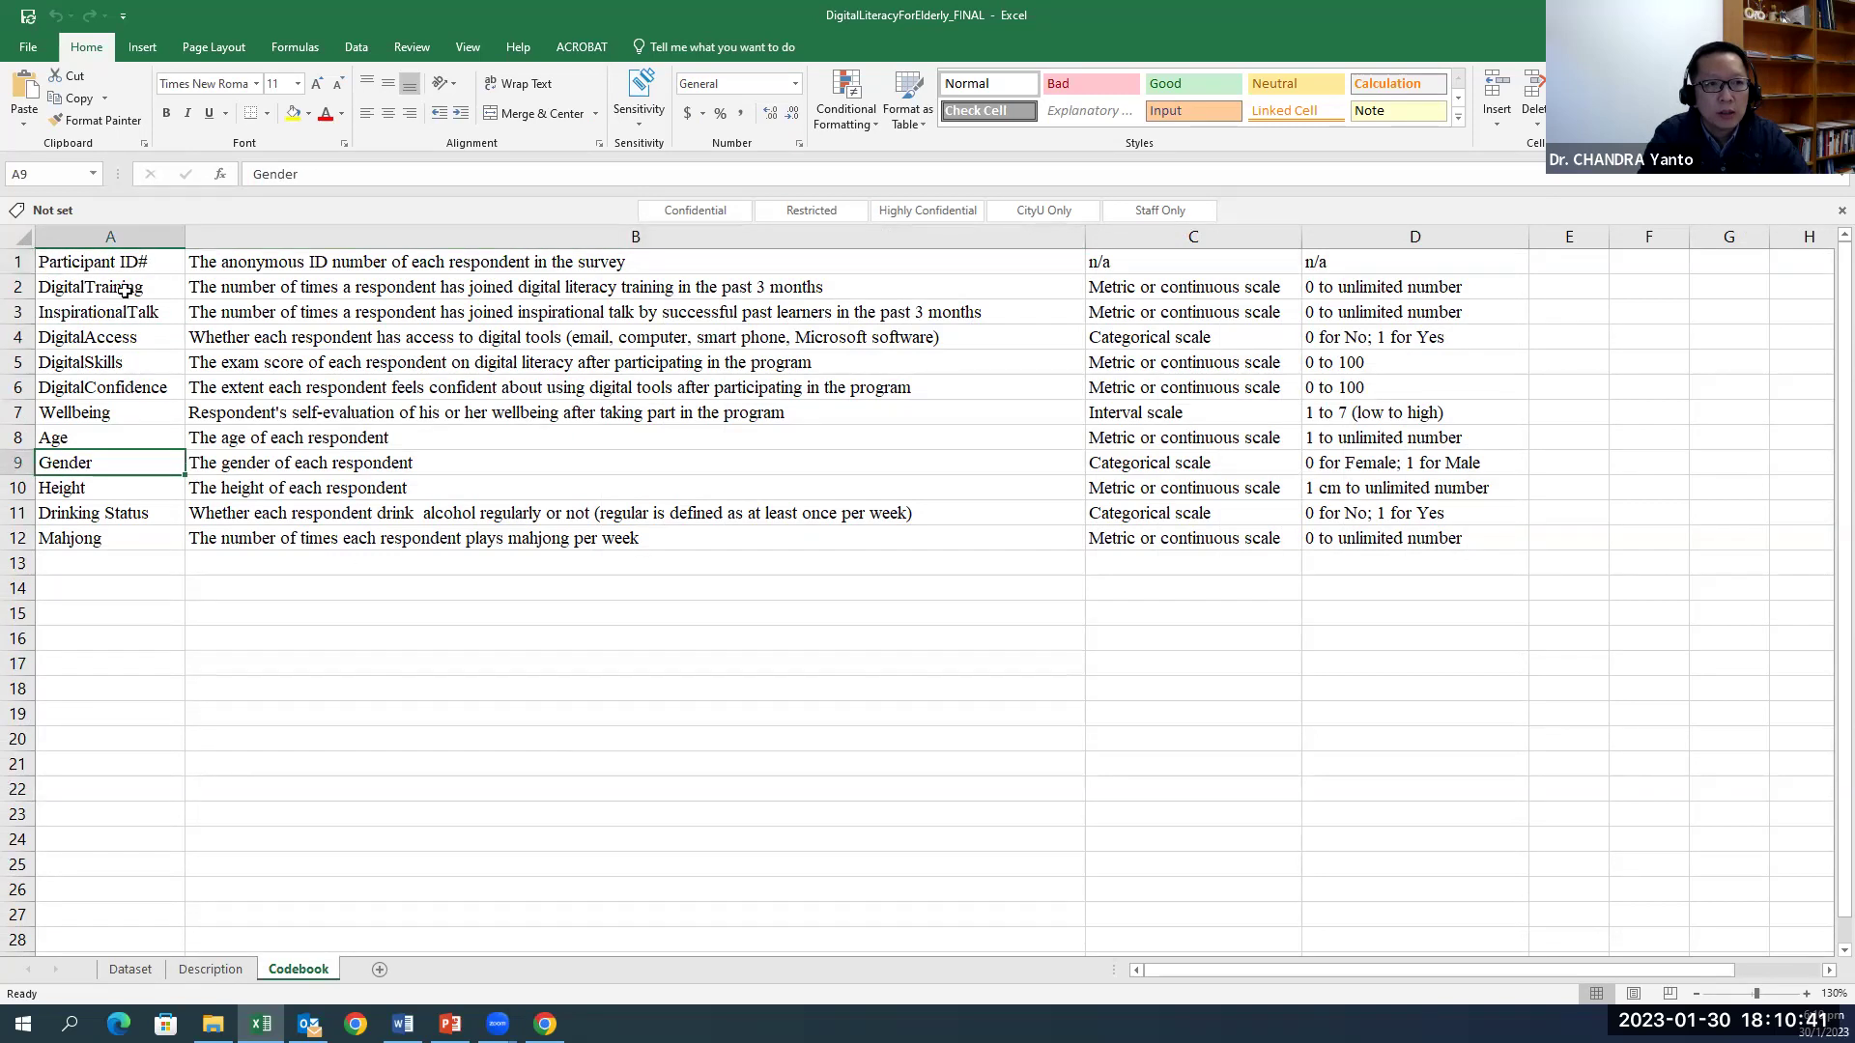
{"action": "left_click", "coordinate": [565, 286]}
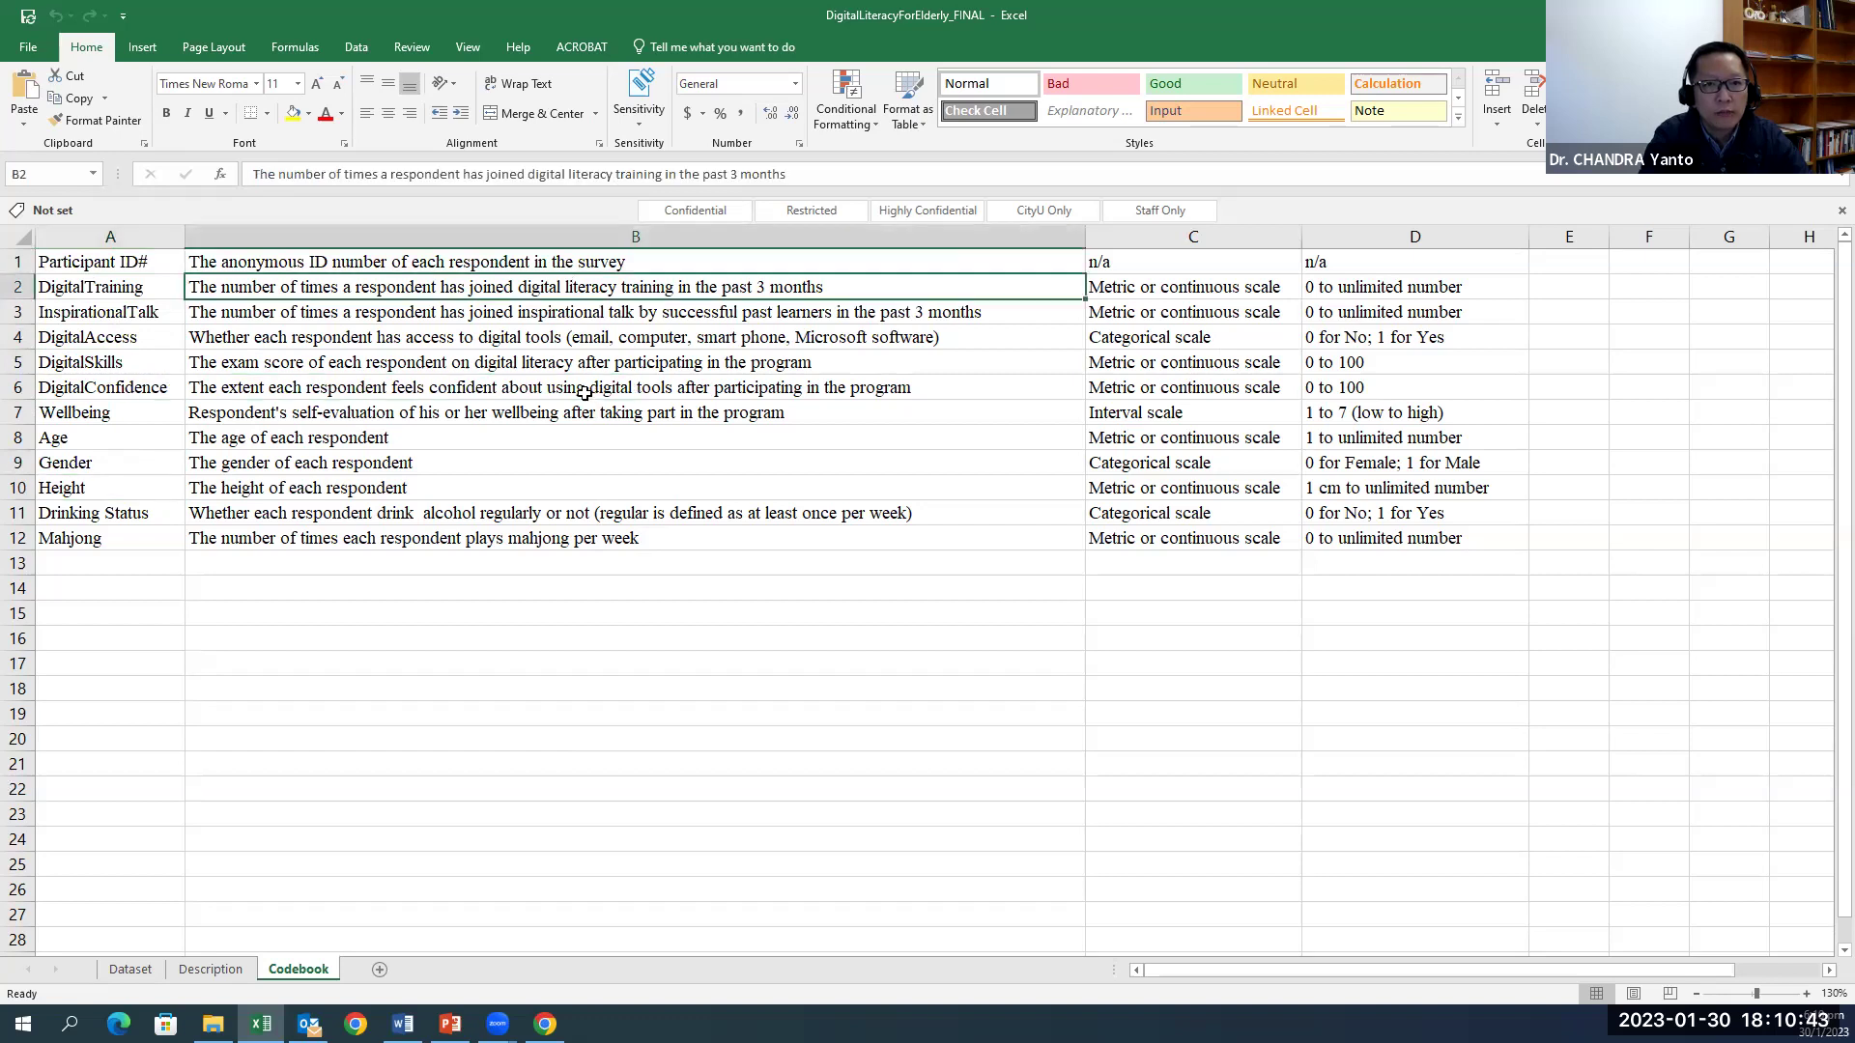
Step: Examine the measurement scales and permitted value ranges of the variables in the codebook
{"action": "left_click", "coordinate": [1178, 287]}
{"action": "left_click", "coordinate": [1179, 312]}
{"action": "left_click", "coordinate": [1179, 341]}
{"action": "left_click", "coordinate": [1189, 415]}
{"action": "left_click", "coordinate": [1187, 512]}
{"action": "left_click", "coordinate": [1388, 290]}
{"action": "left_click", "coordinate": [1362, 340]}
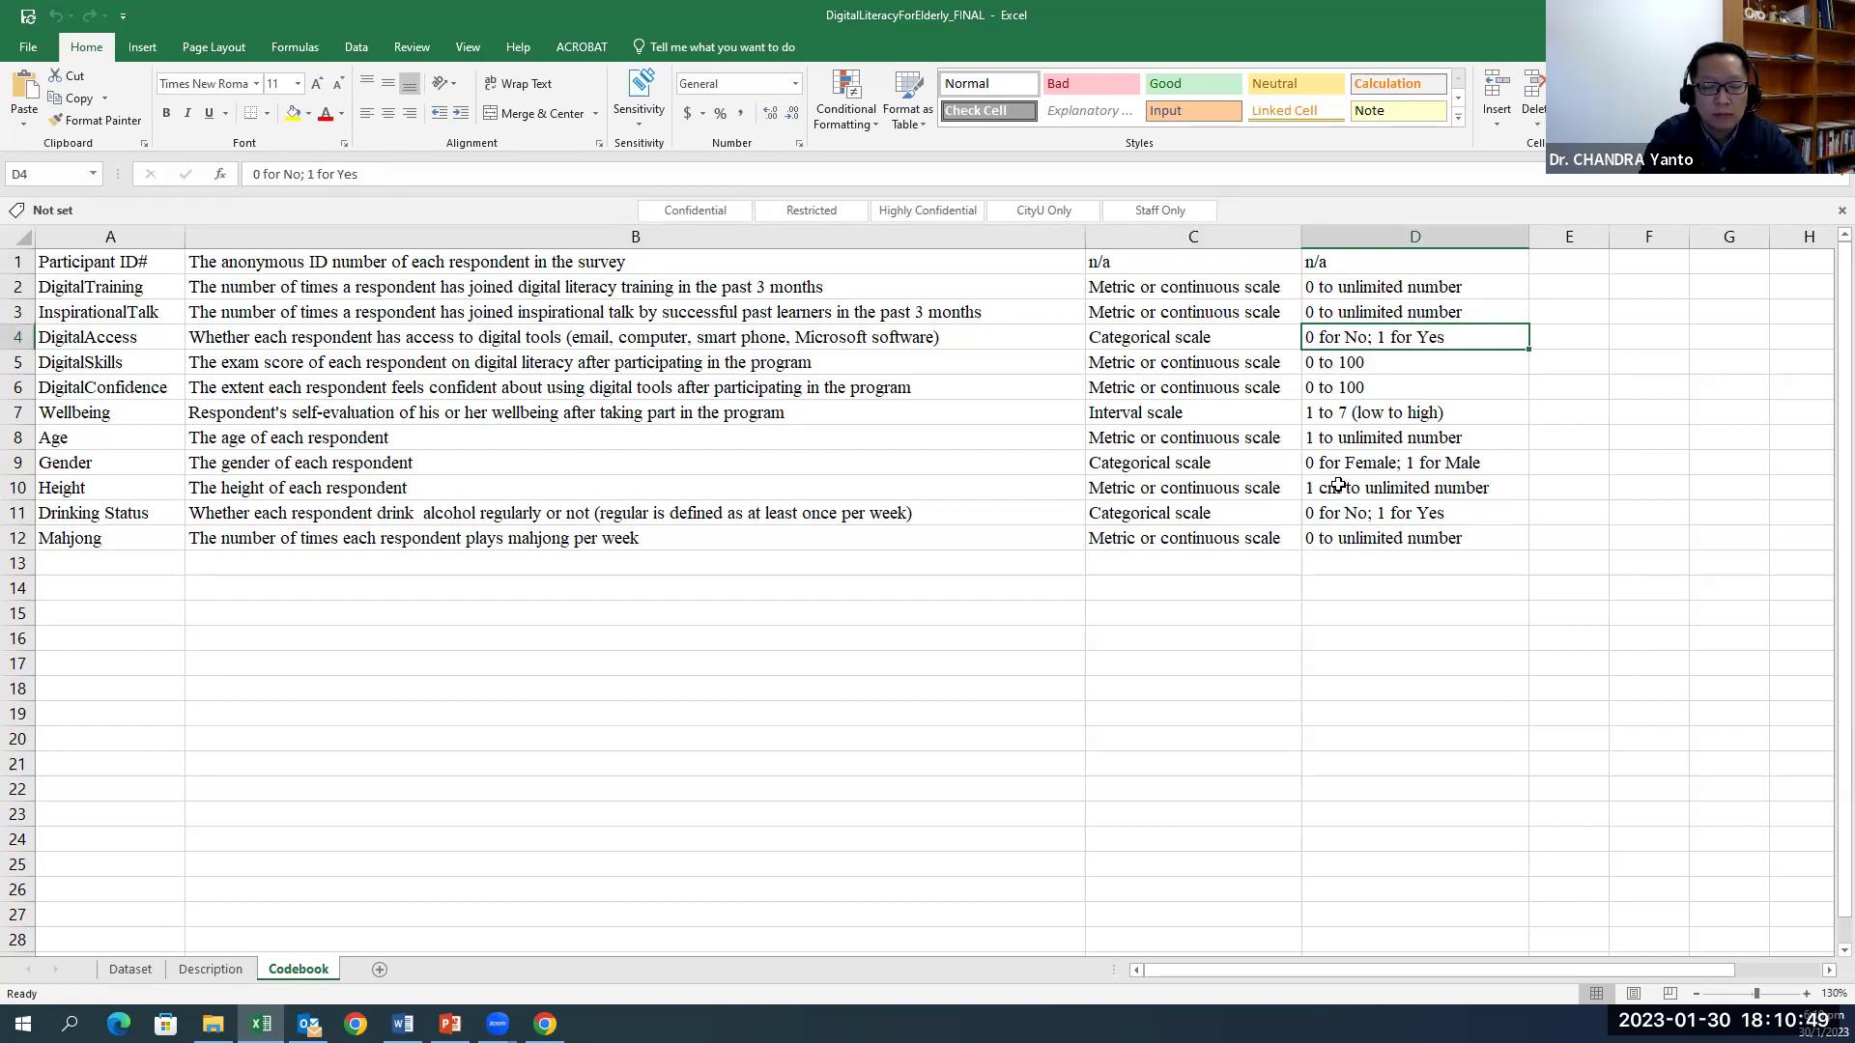
{"action": "left_click", "coordinate": [1184, 514]}
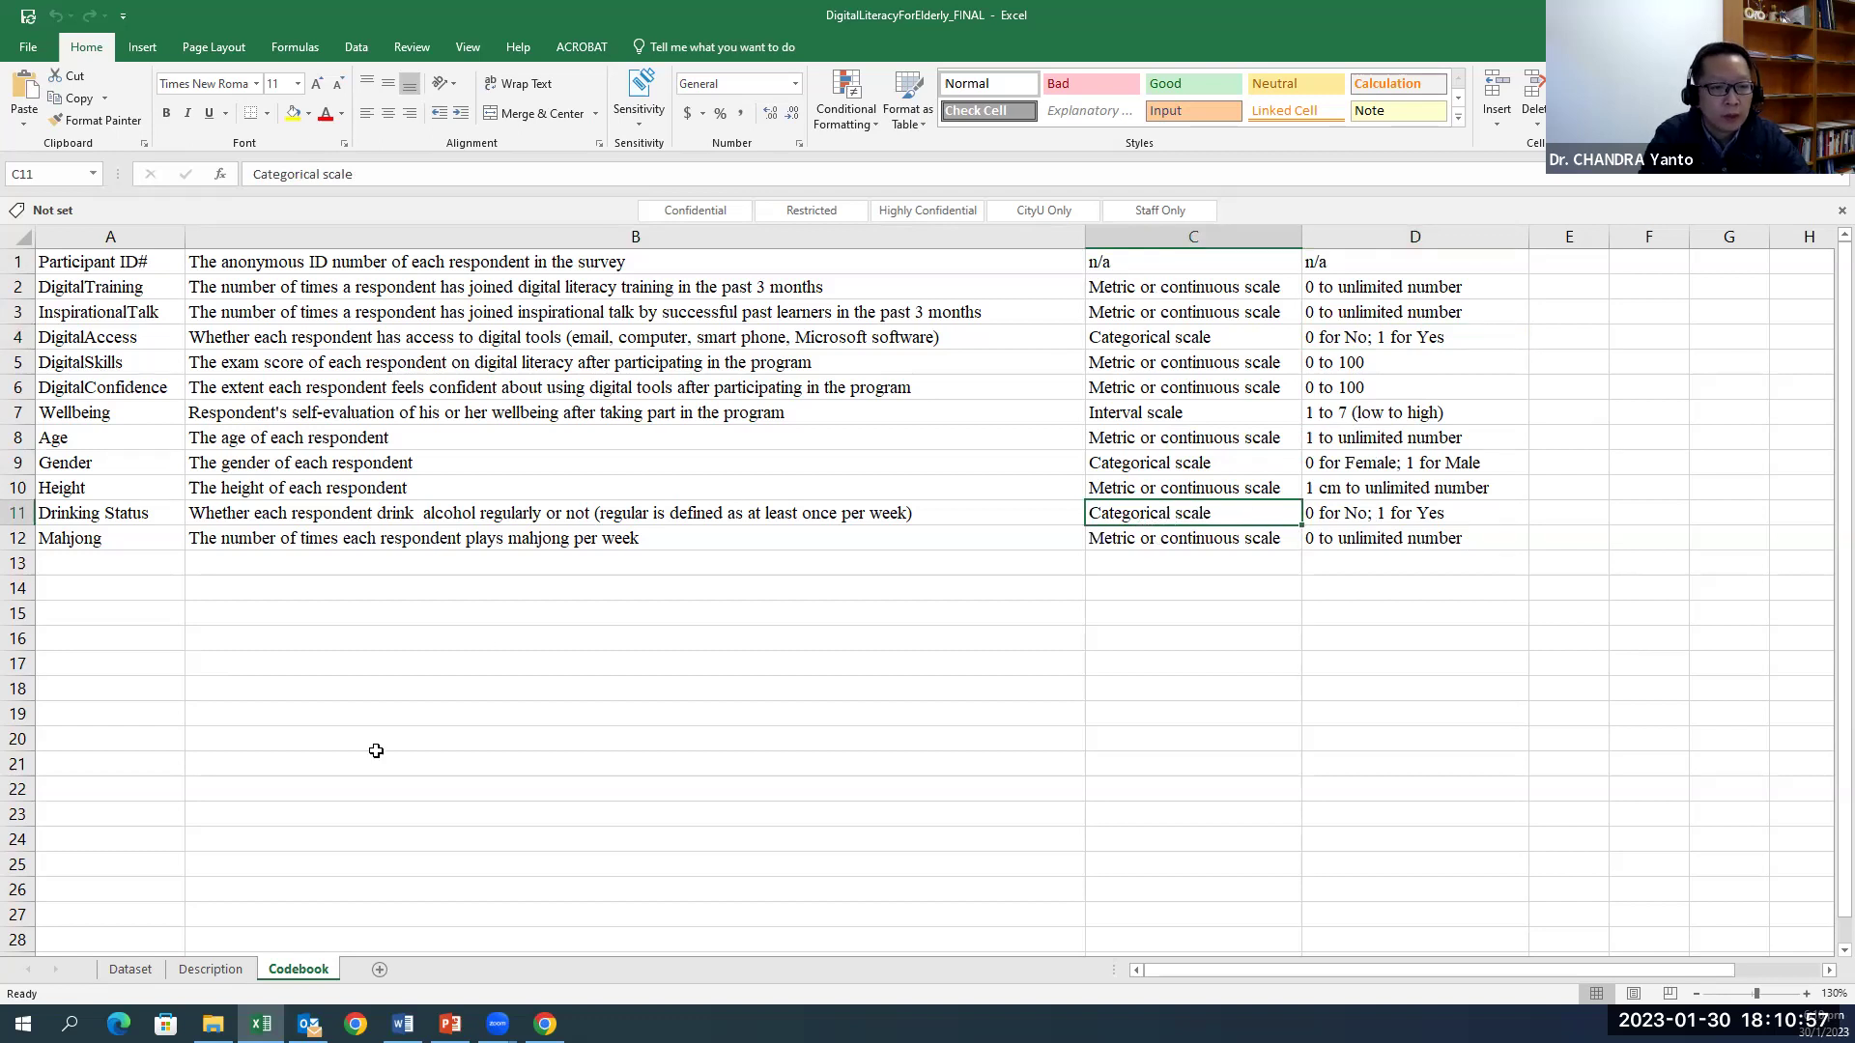
Step: Return to the Dataset sheet and switch to IBM SPSS Statistics
{"action": "key", "text": "ctrl+Page_Up"}
{"action": "key", "text": "ctrl+Page_Up"}
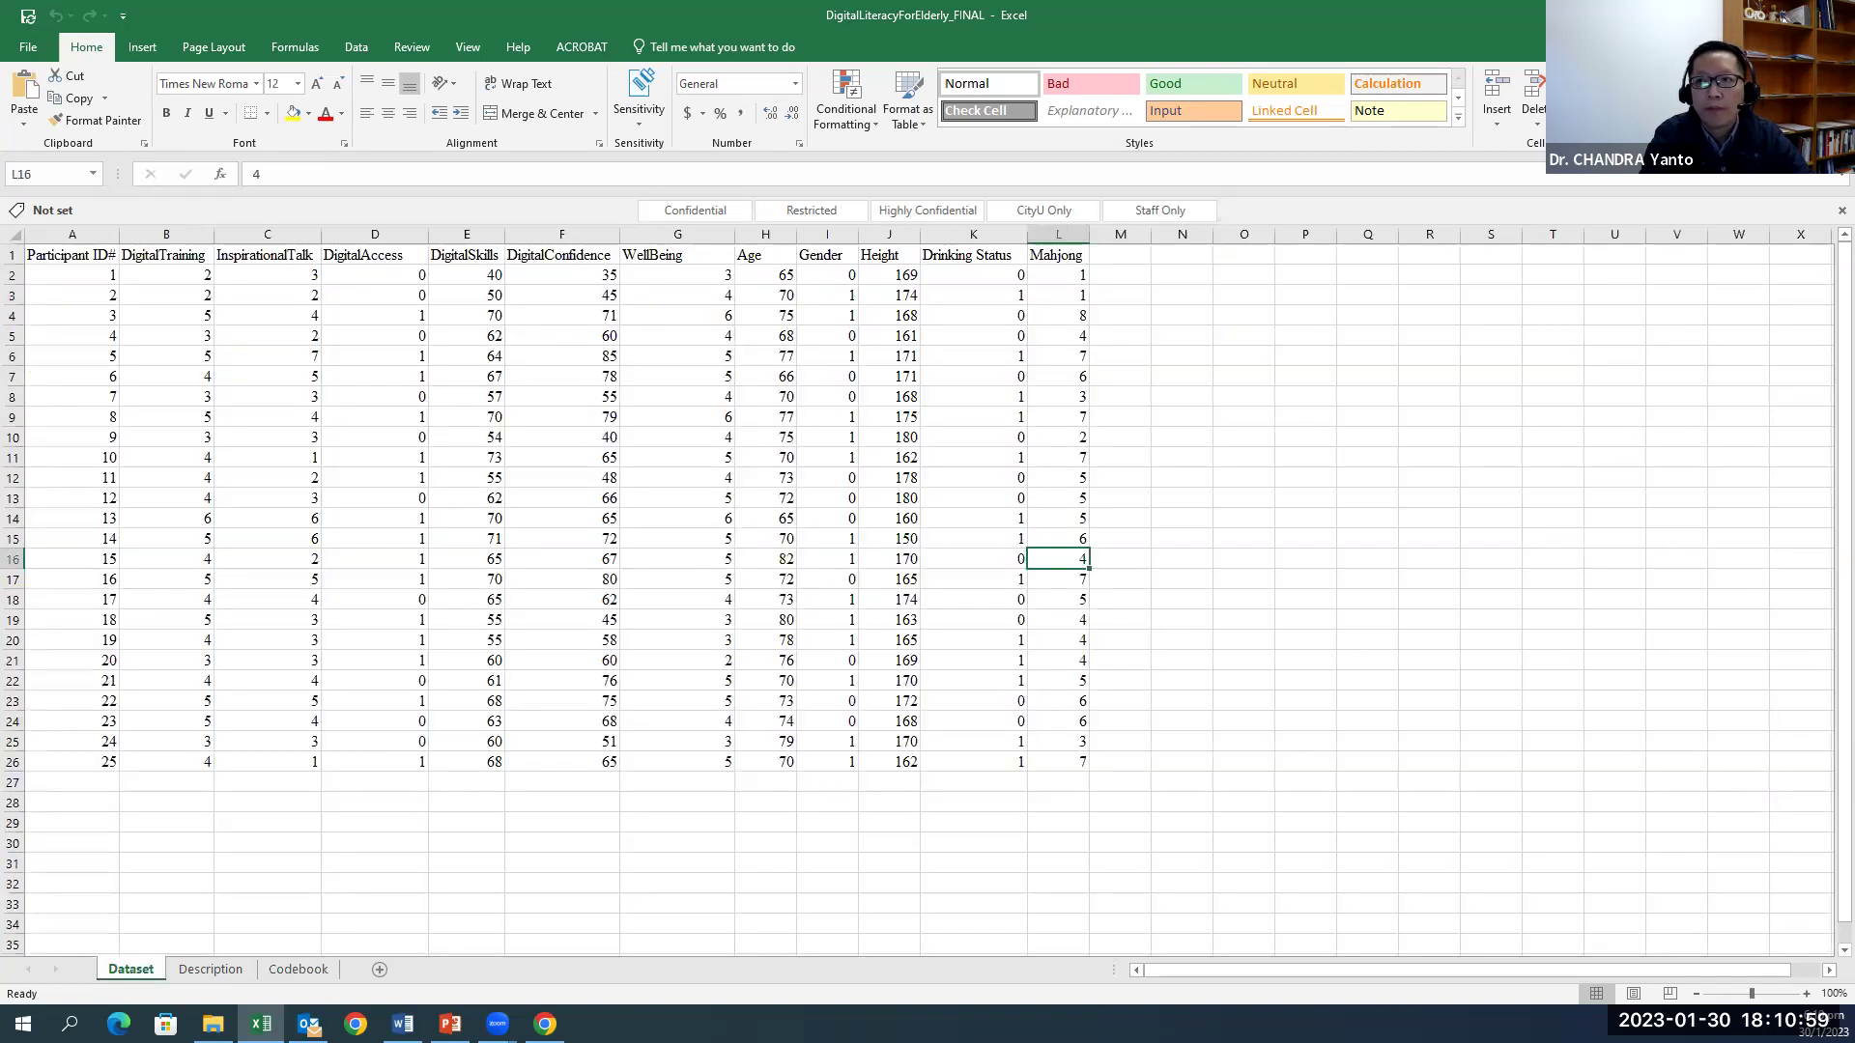
{"action": "key", "text": "alt+Tab"}
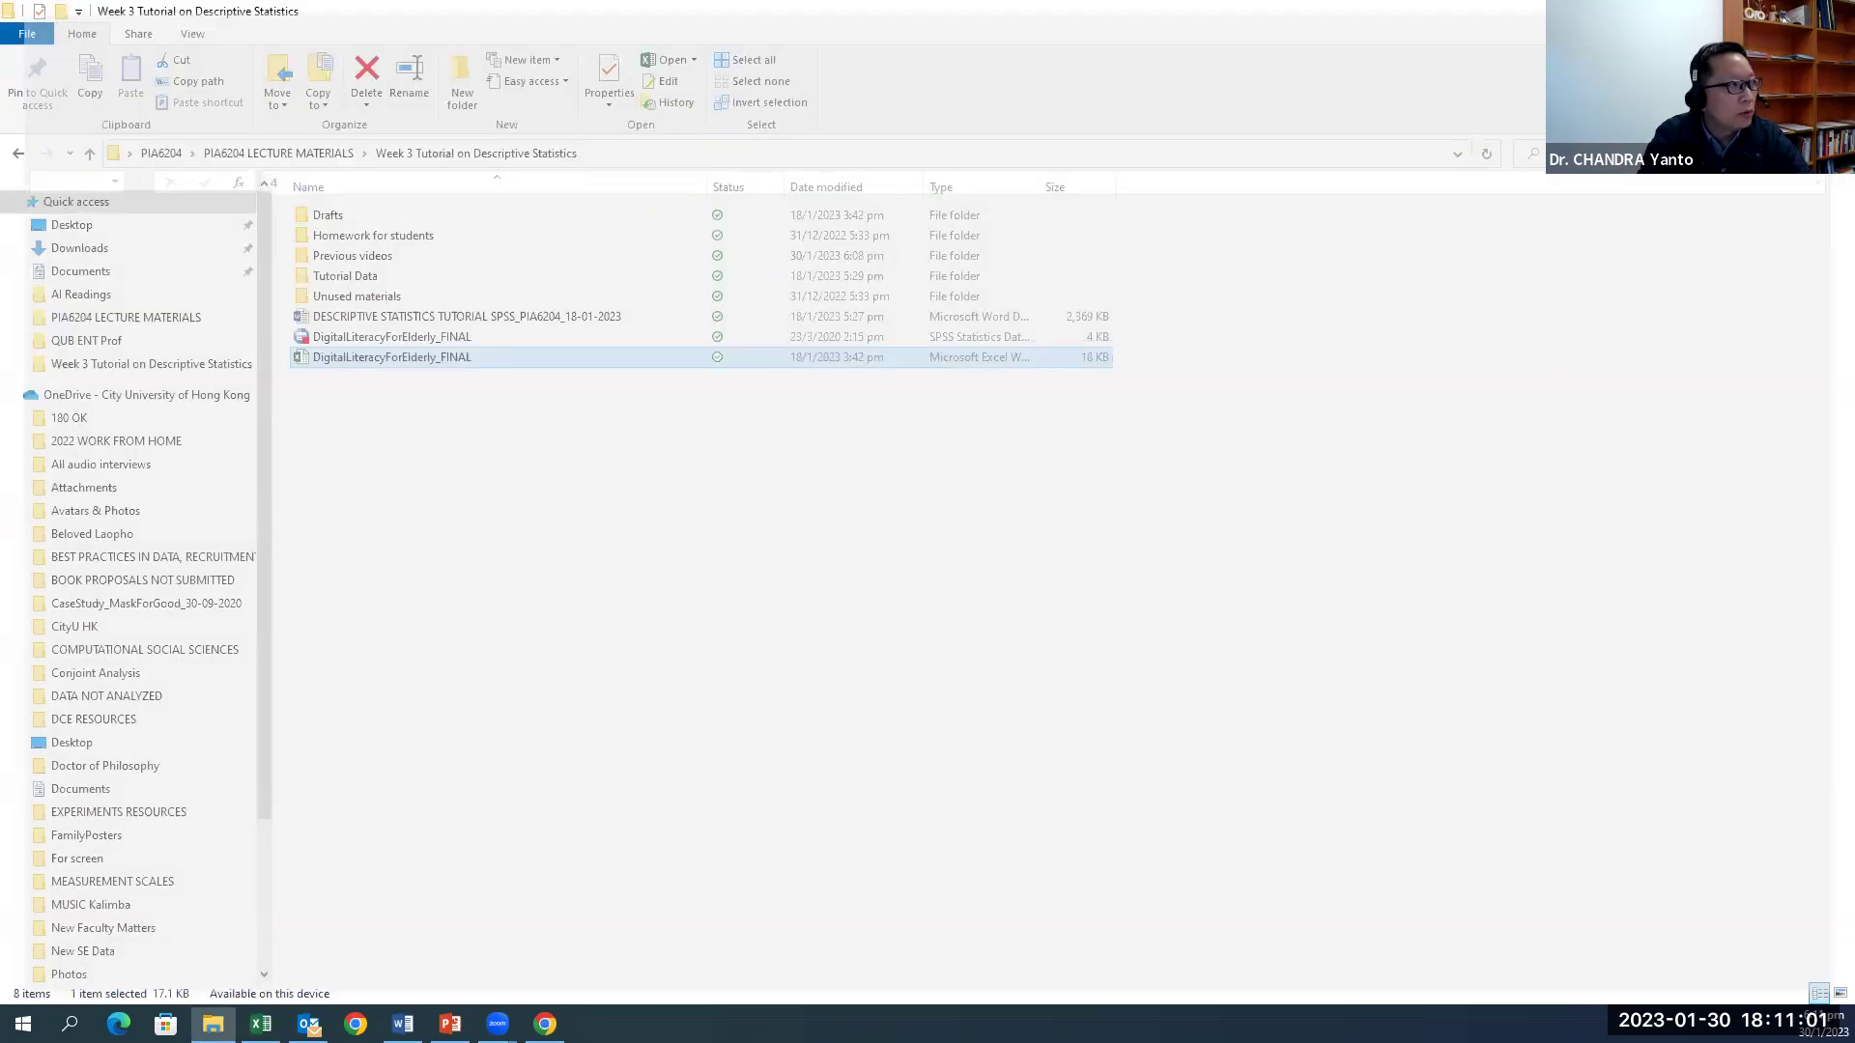
{"action": "key", "text": "alt+Tab"}
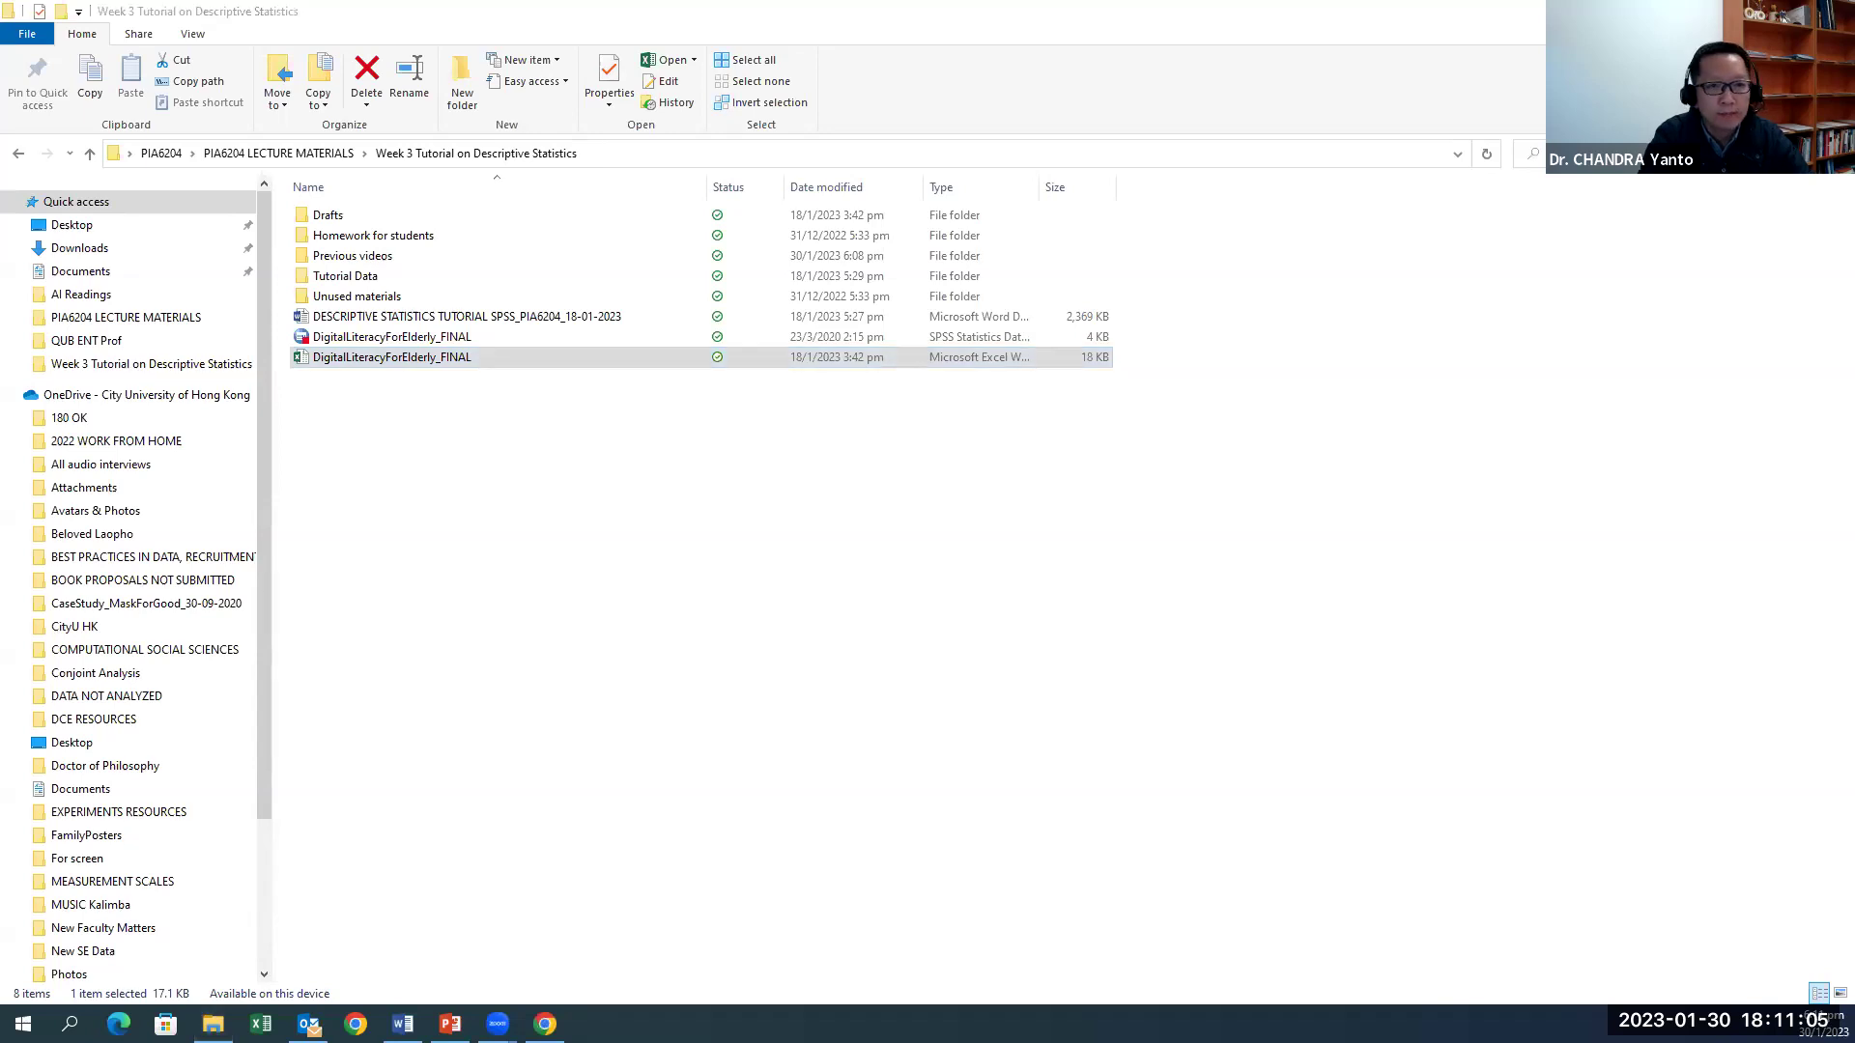
{"action": "key", "text": "alt+Tab"}
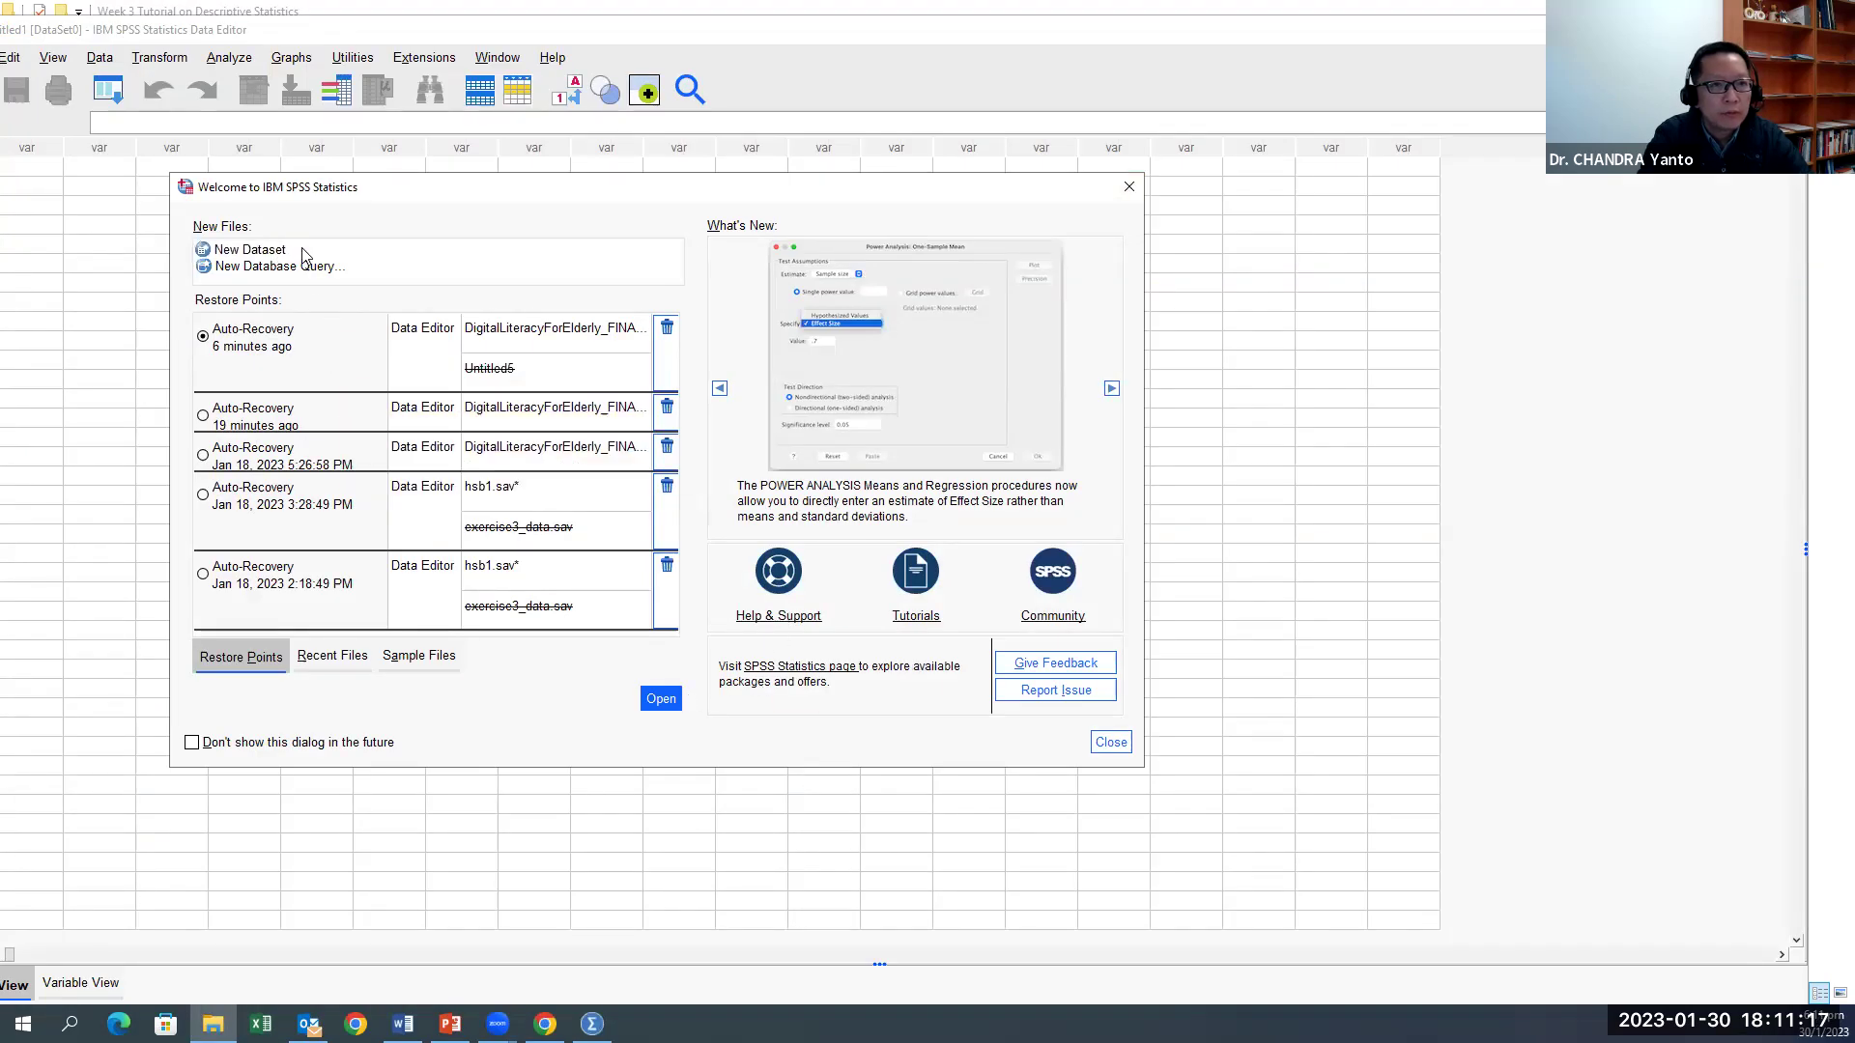
Step: Create a new dataset from the welcome dialog and maximize the Data Editor window
{"action": "left_click", "coordinate": [250, 249]}
{"action": "left_click", "coordinate": [657, 697]}
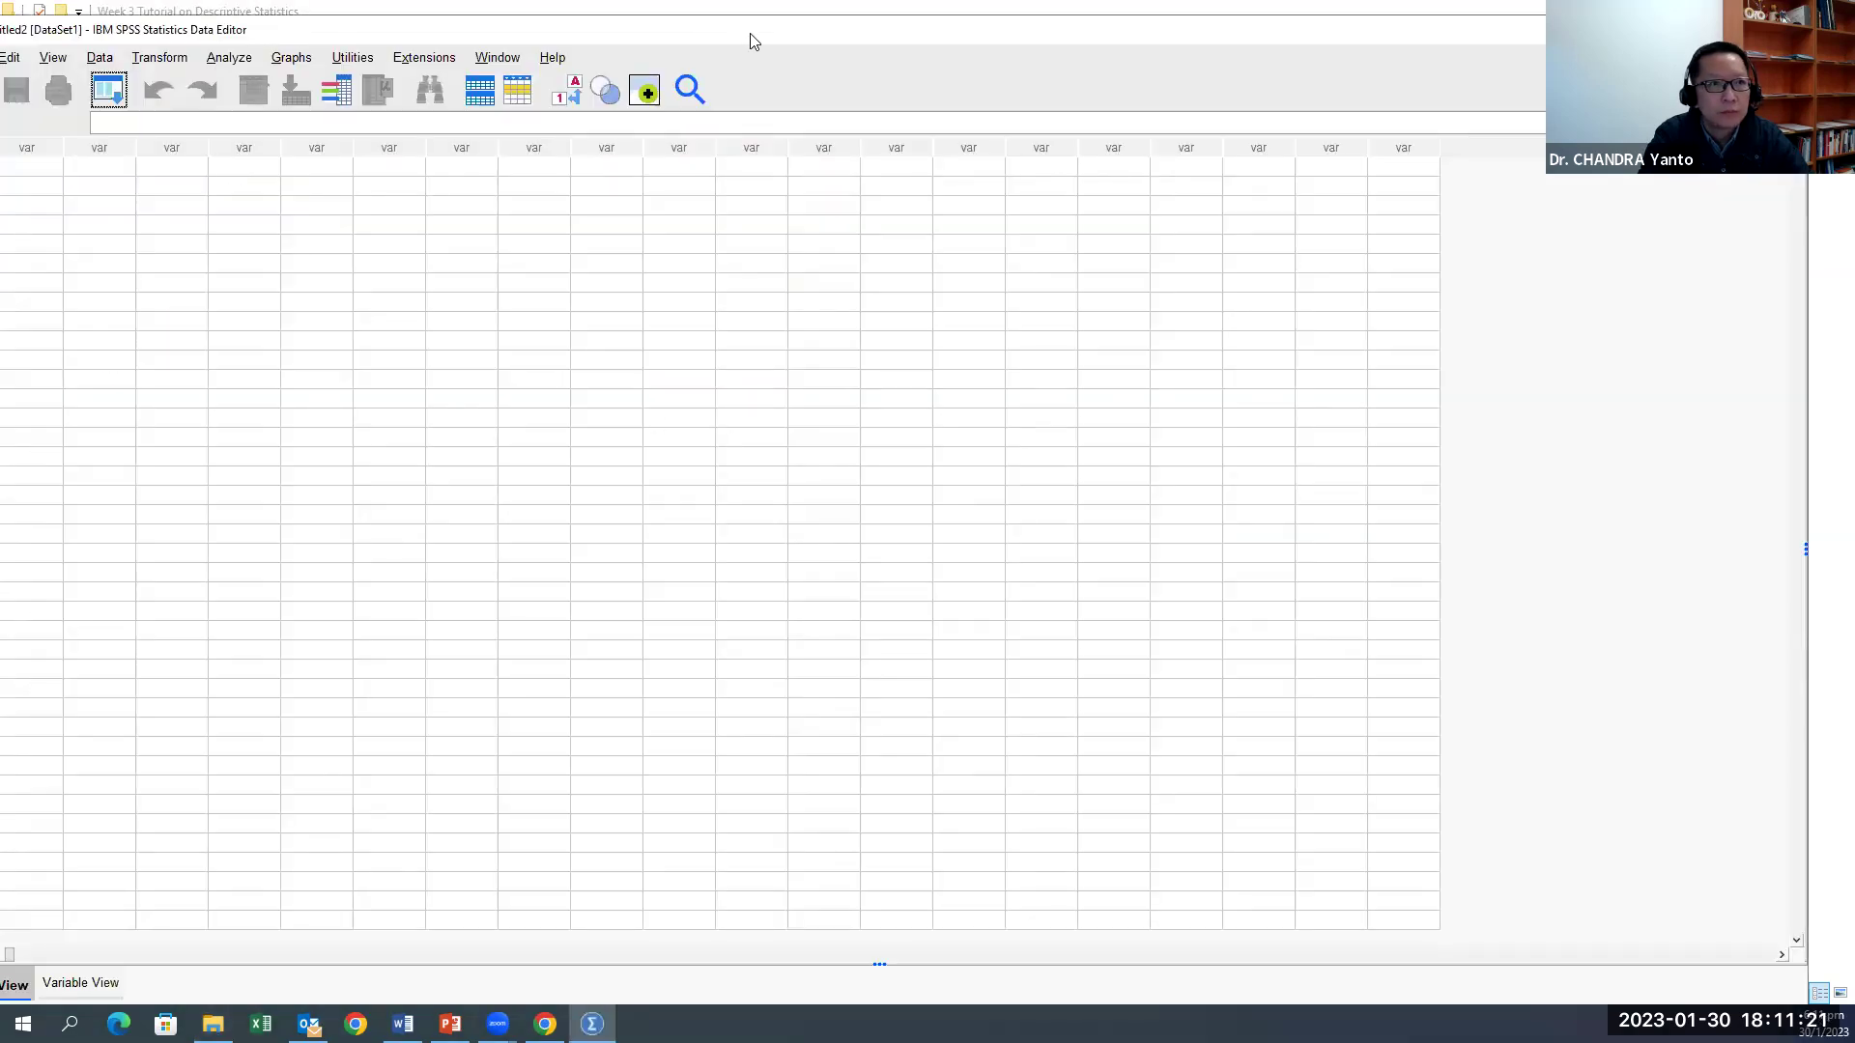
{"action": "double_click", "coordinate": [804, 29]}
Step: Start opening a data file and list all file types in the Week 3 Tutorial on Descriptive Statistics folder
{"action": "left_click", "coordinate": [34, 56]}
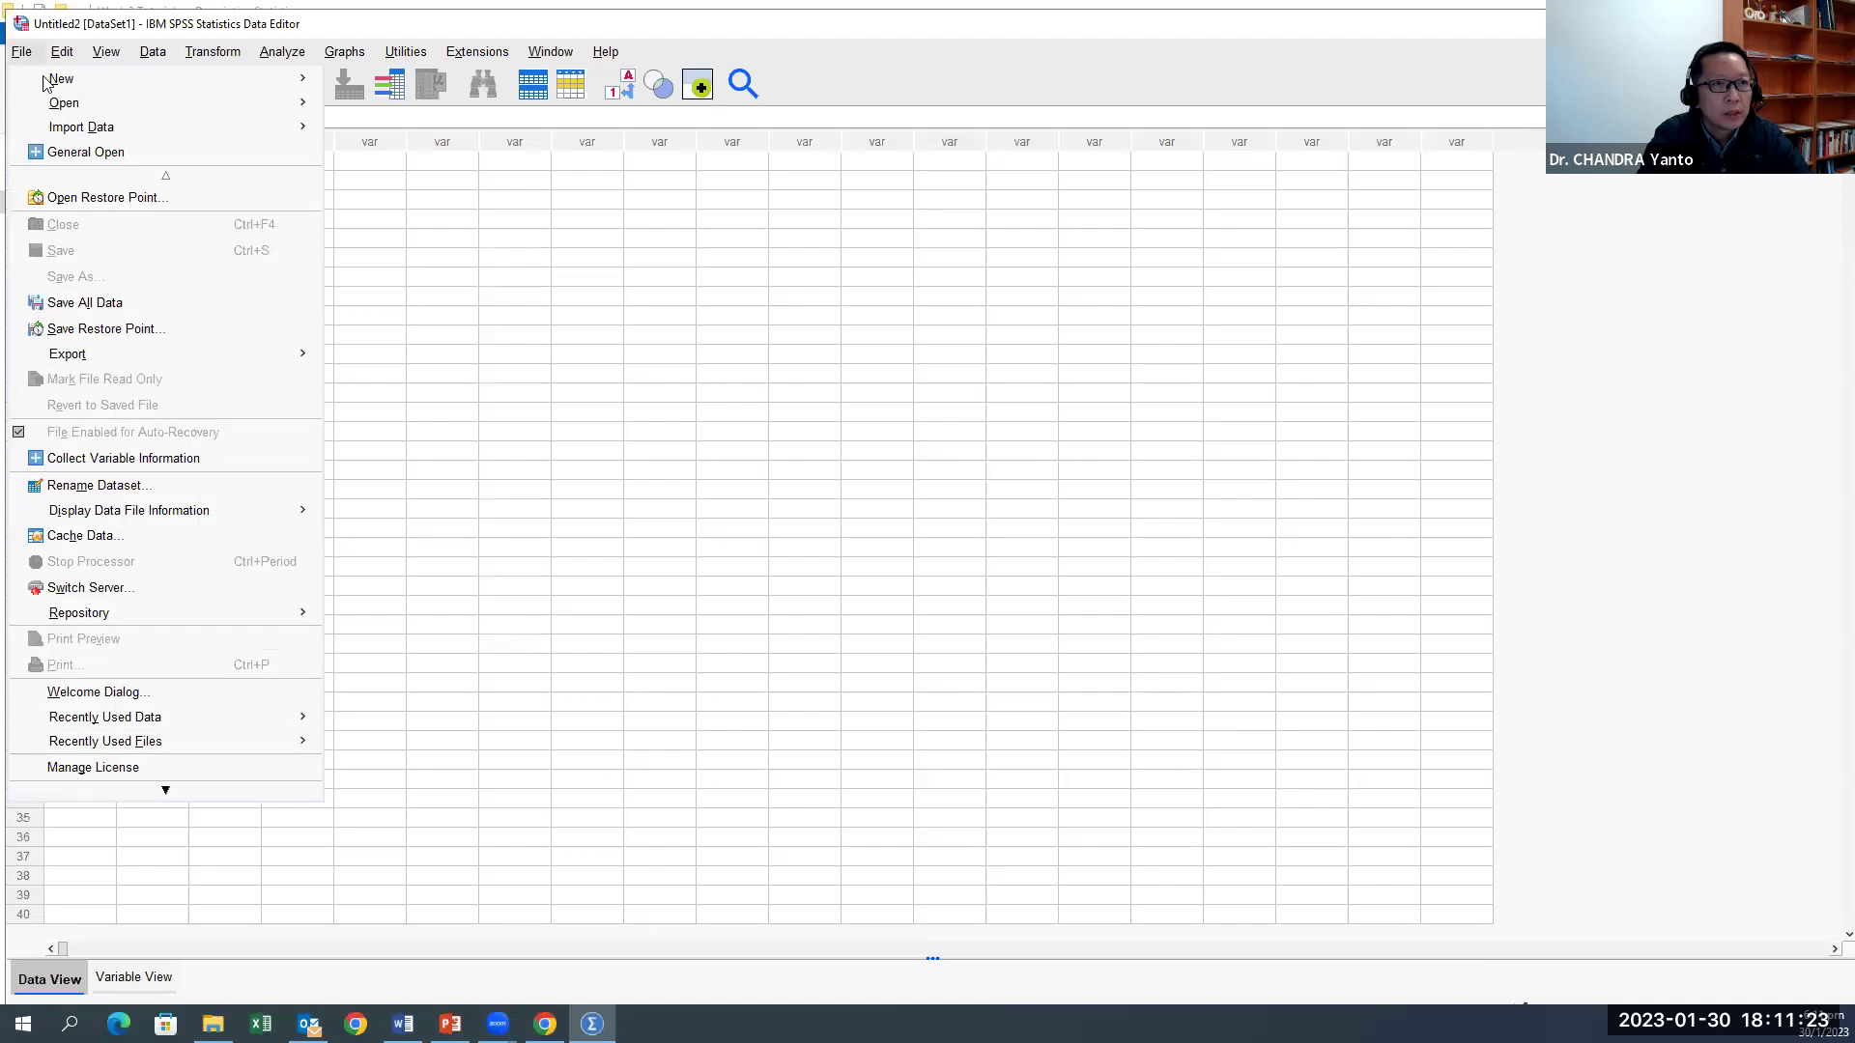
{"action": "mouse_move", "coordinate": [191, 105]}
{"action": "left_click", "coordinate": [372, 109]}
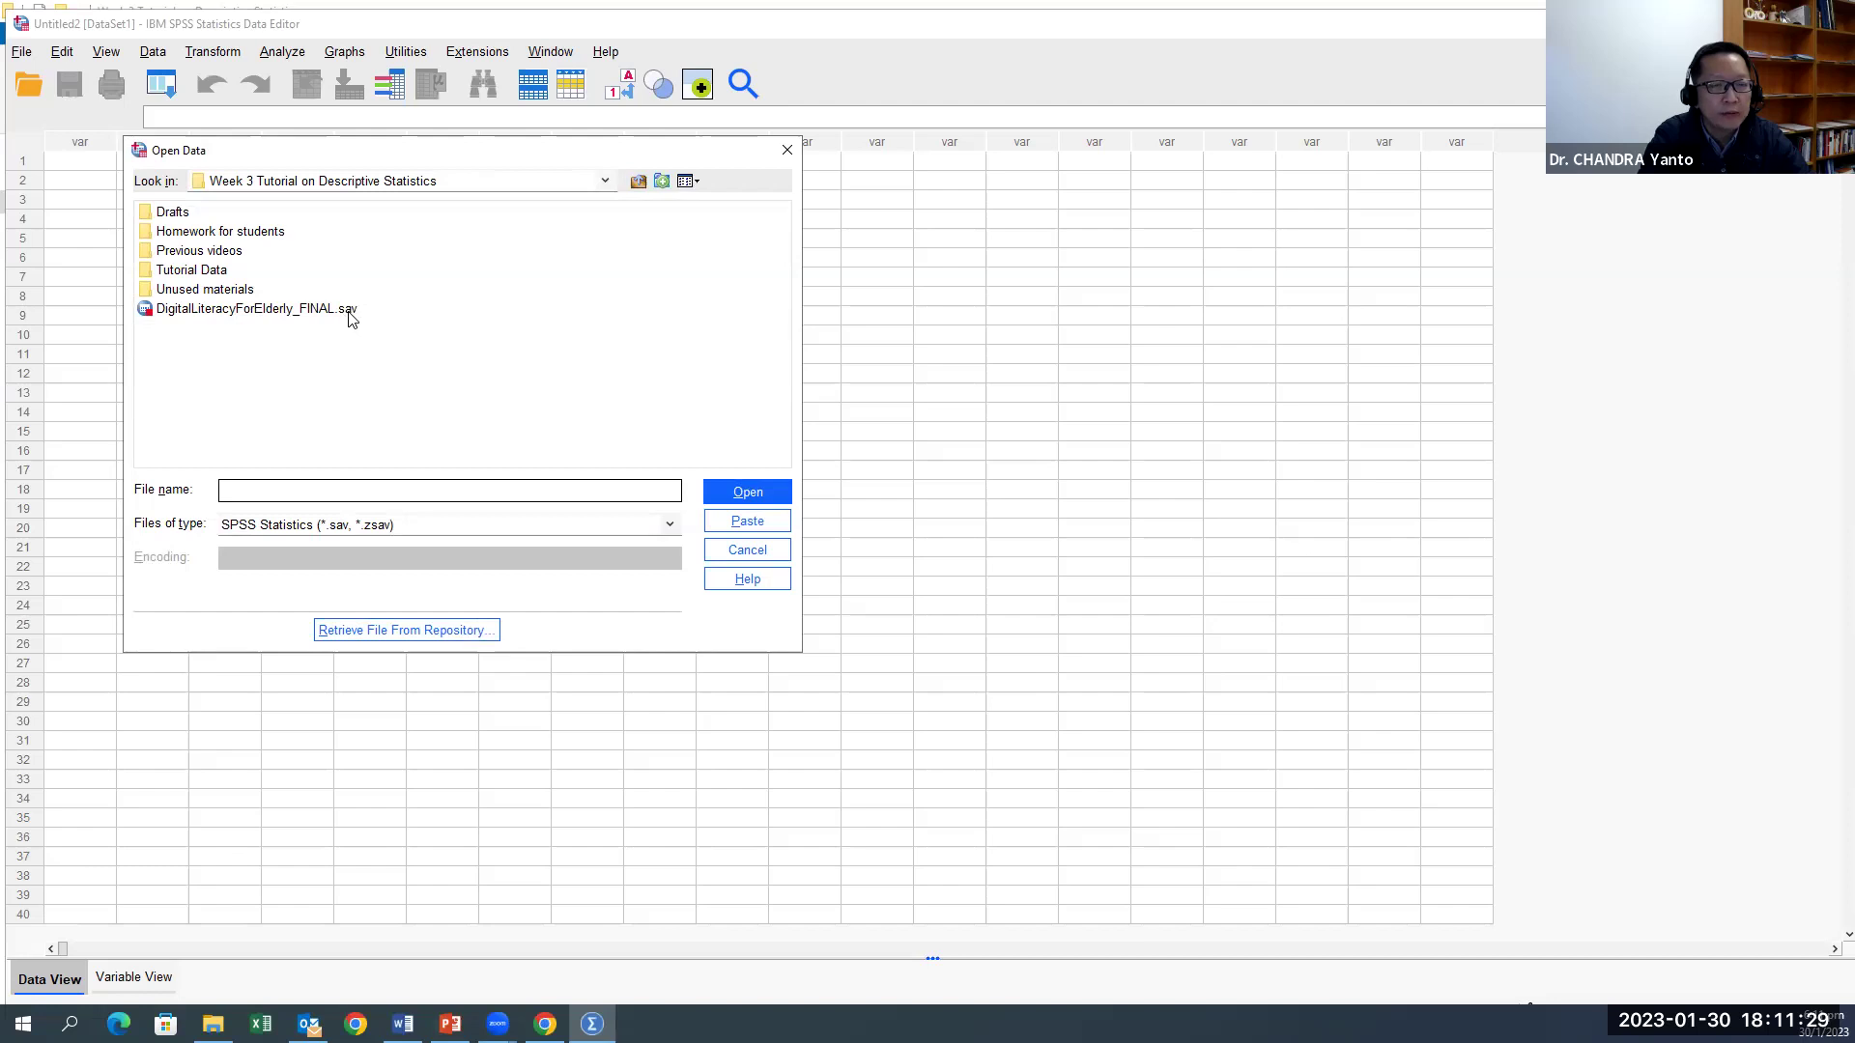
{"action": "left_click", "coordinate": [511, 530]}
{"action": "left_click_drag", "start_coordinate": [670, 592], "coordinate": [667, 644]}
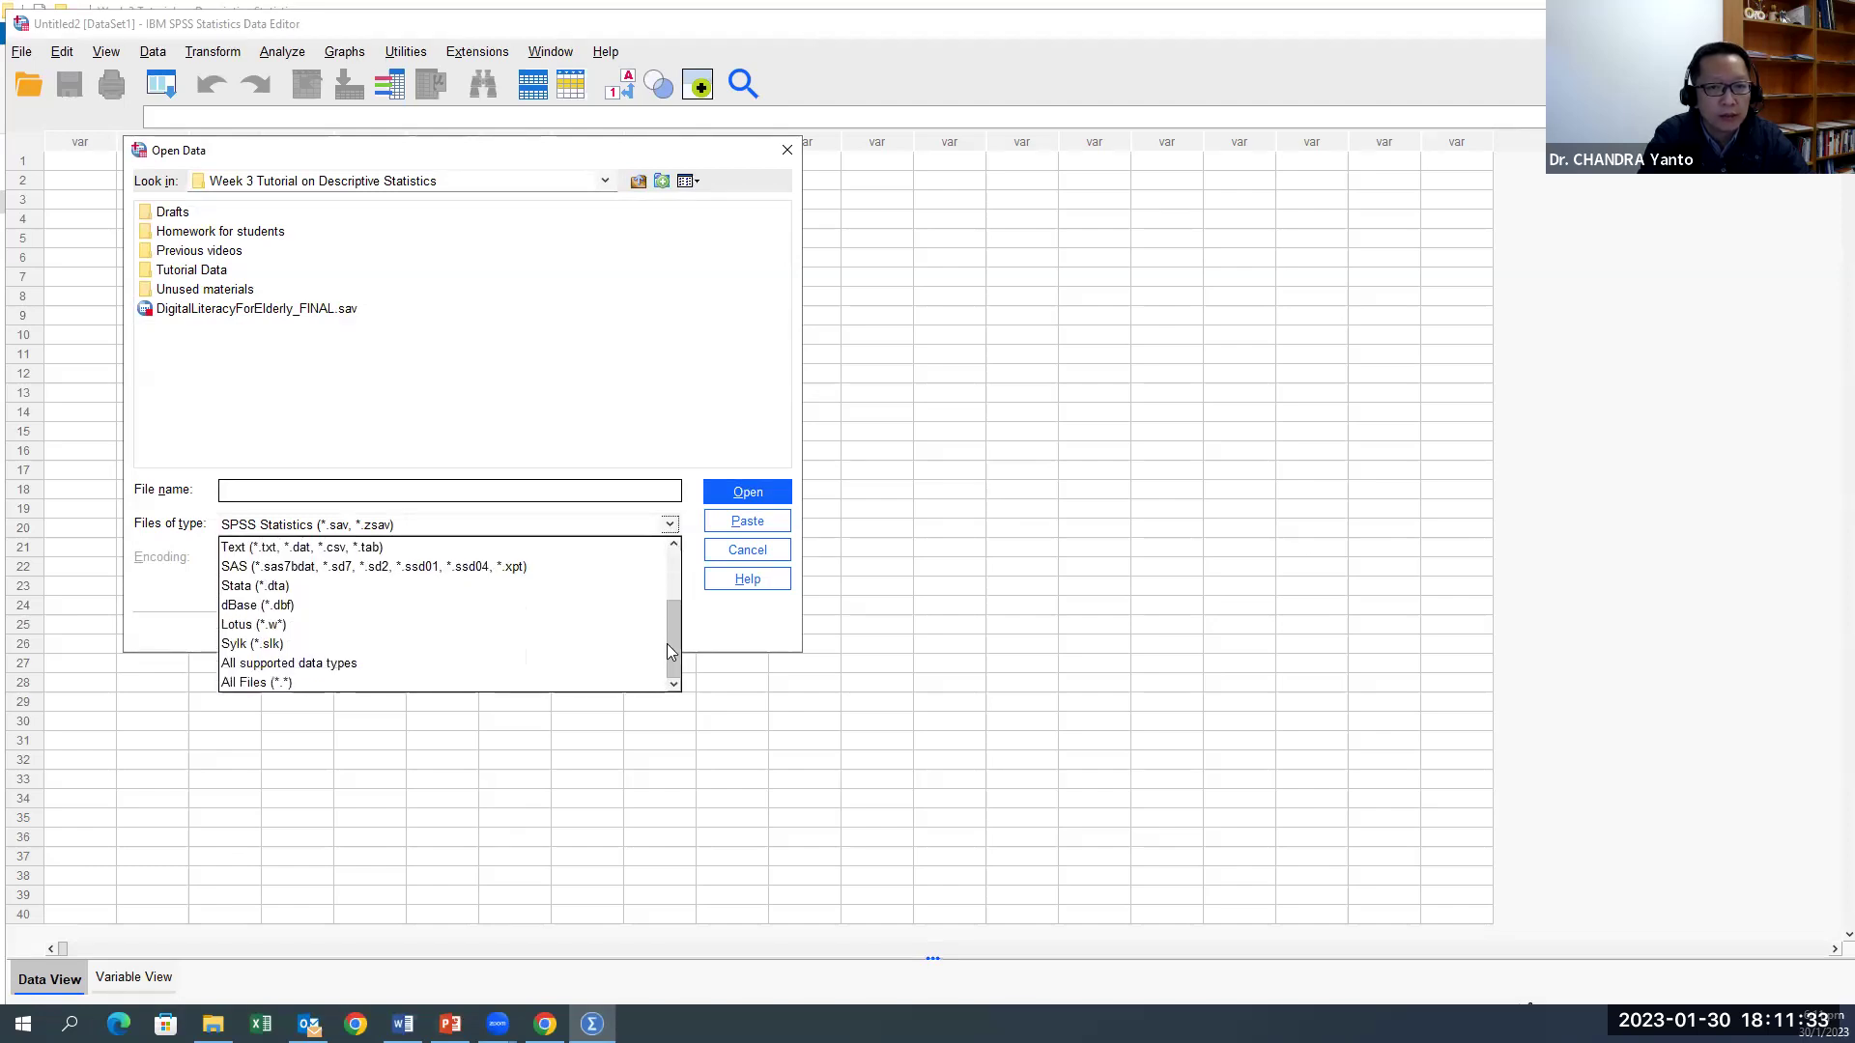
{"action": "left_click", "coordinate": [549, 682]}
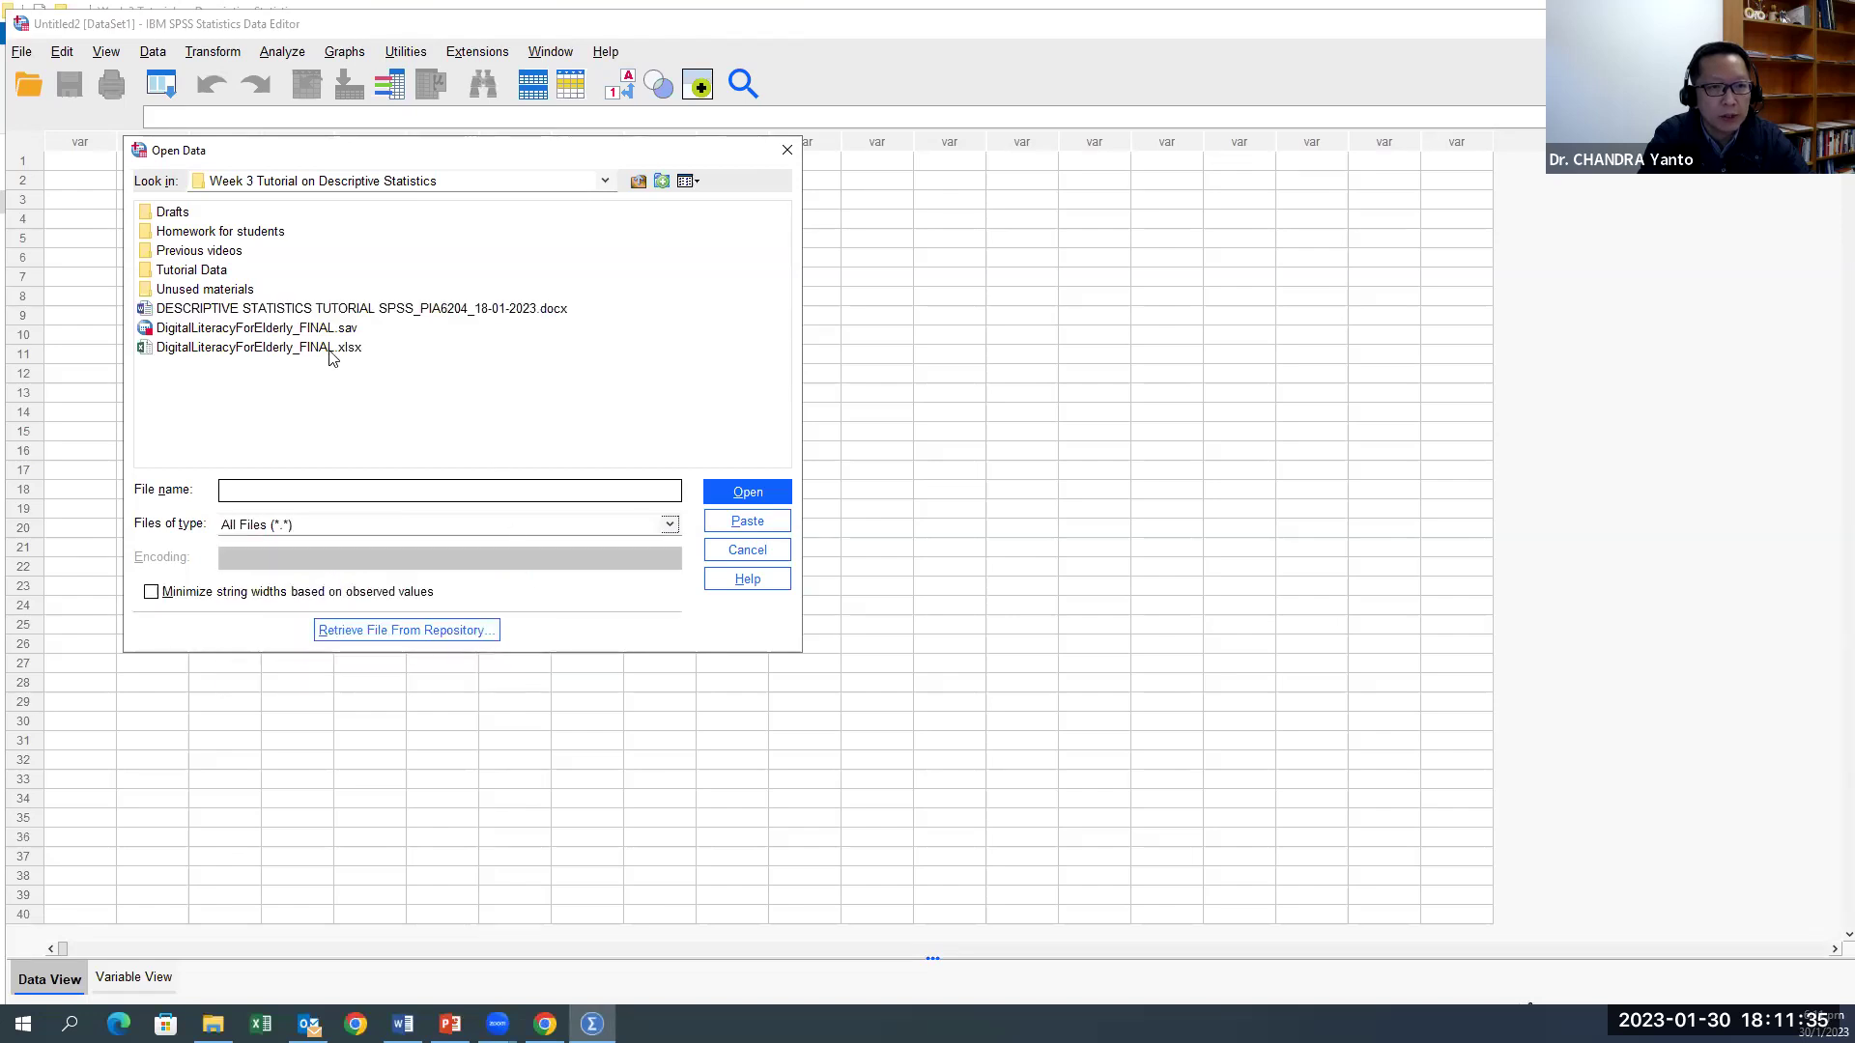
Step: Import the Dataset worksheet of DigitalLiteracyForElderly_FINAL.xlsx, reading variable names from the first row of data
{"action": "left_click", "coordinate": [285, 349]}
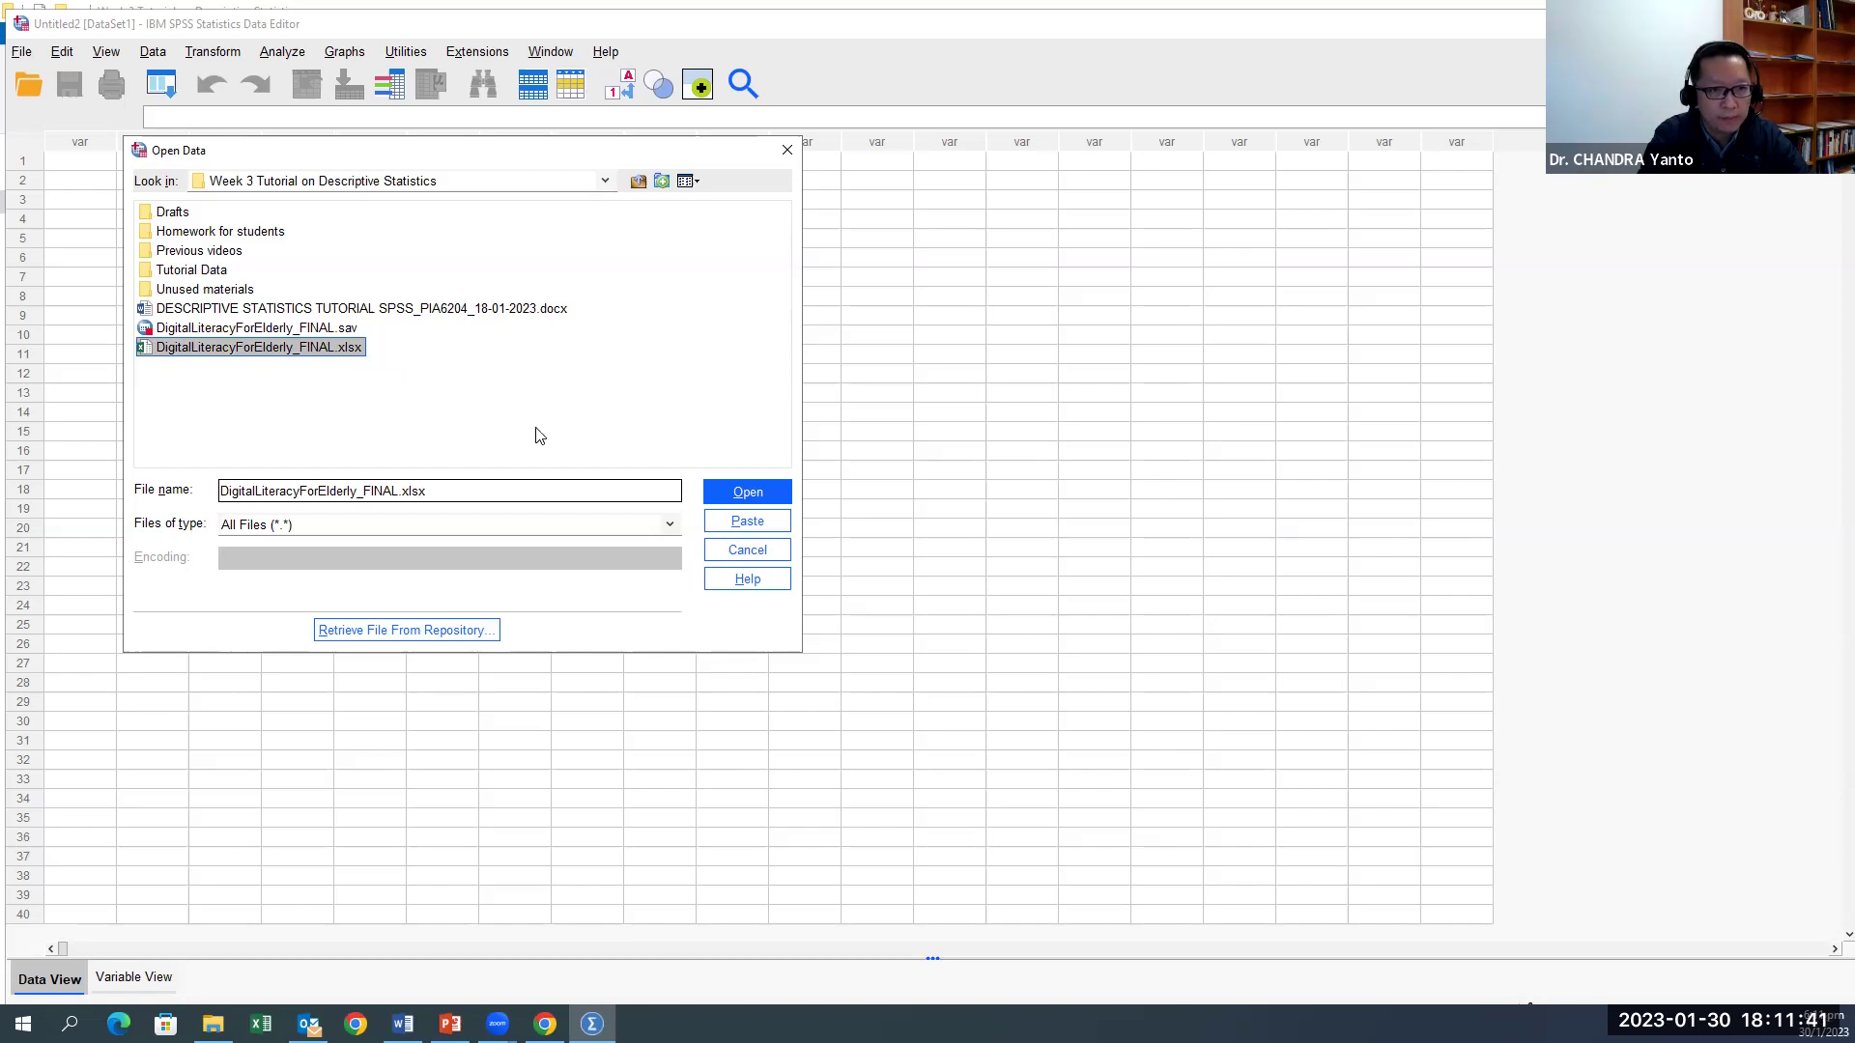
{"action": "left_click", "coordinate": [740, 494]}
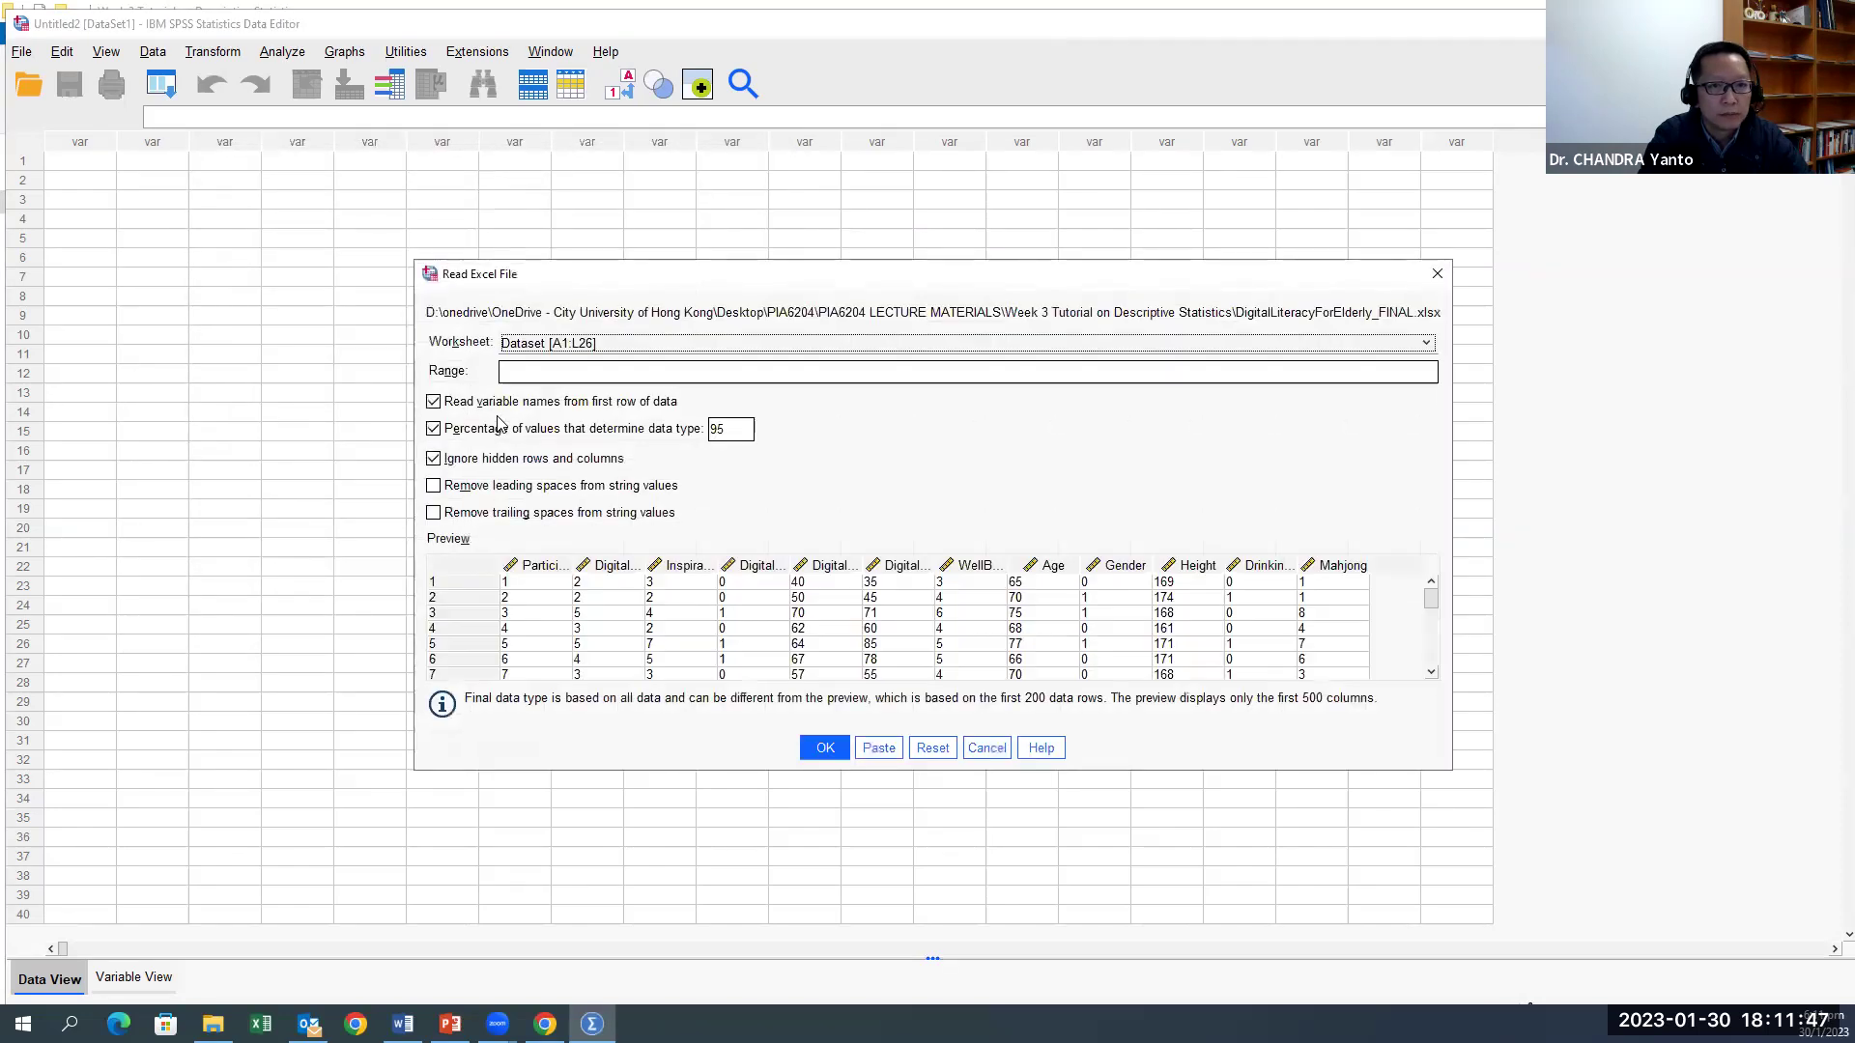
{"action": "left_click", "coordinate": [828, 748]}
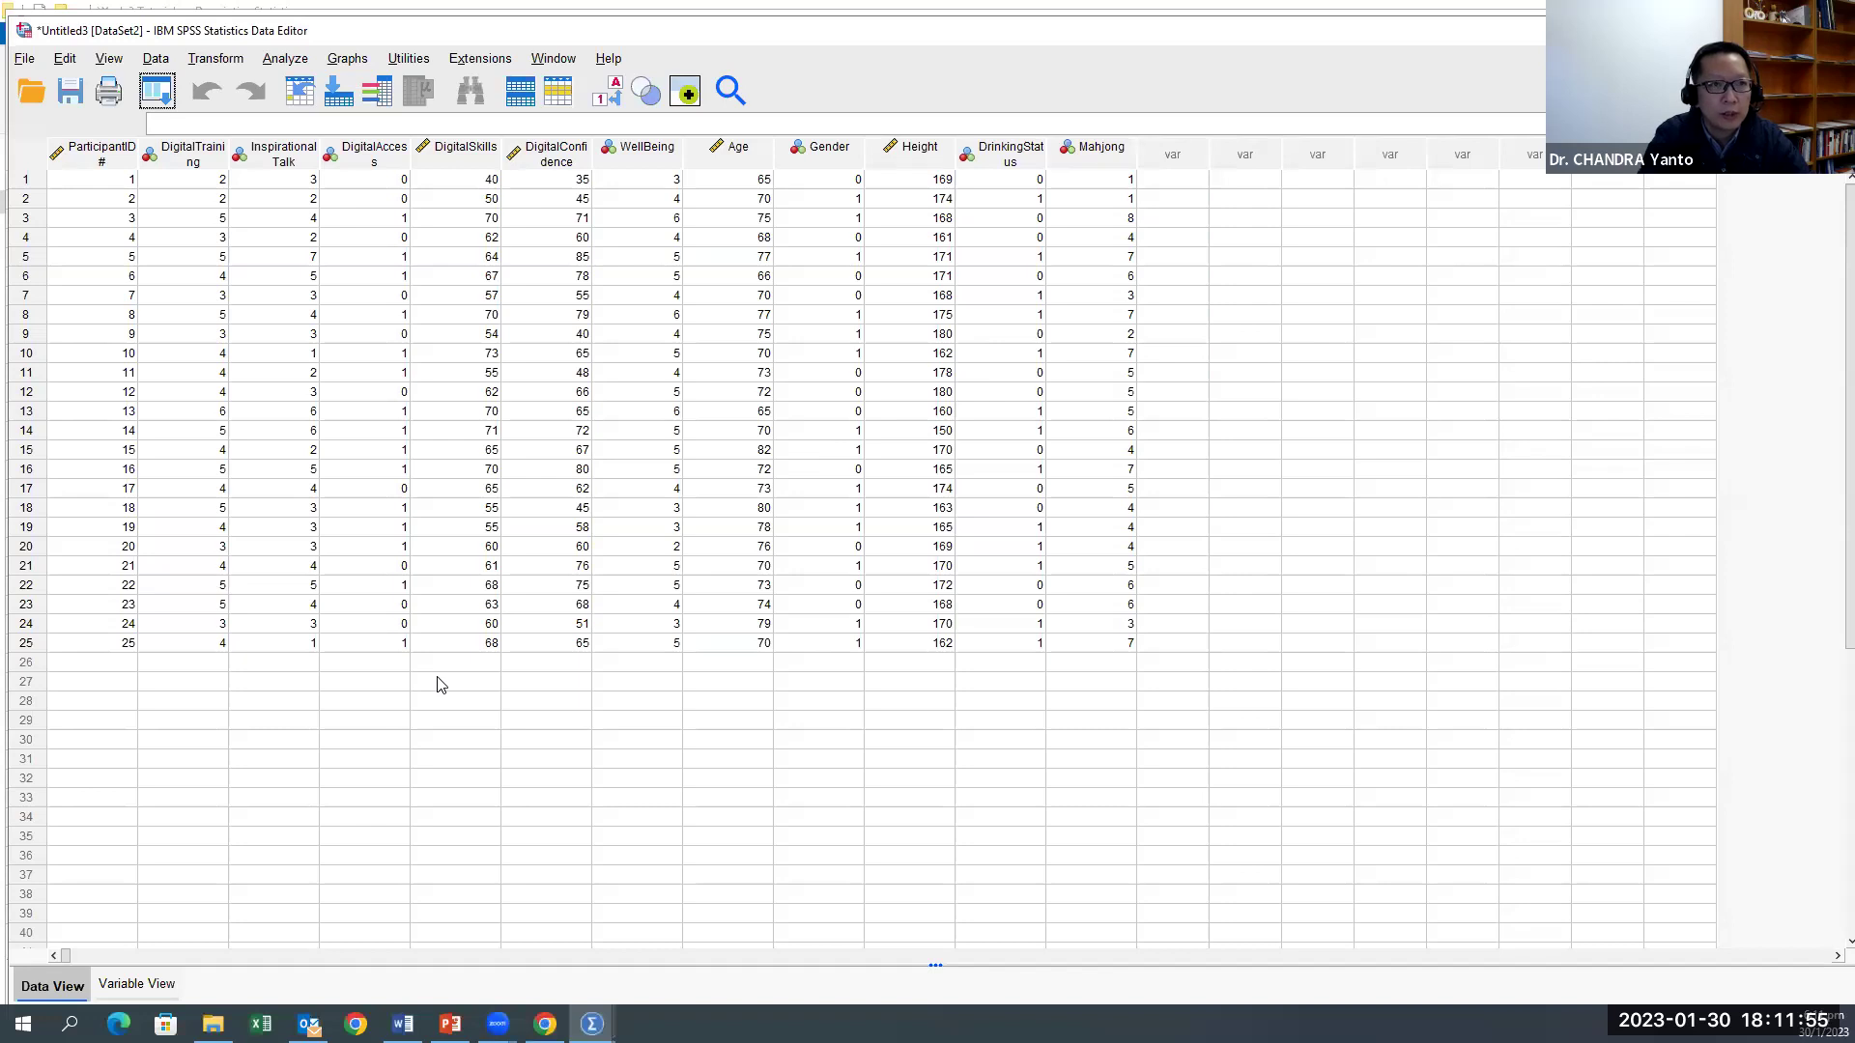
Step: Close the imported dataset without saving it and exit SPSS Statistics
{"action": "left_click", "coordinate": [25, 58]}
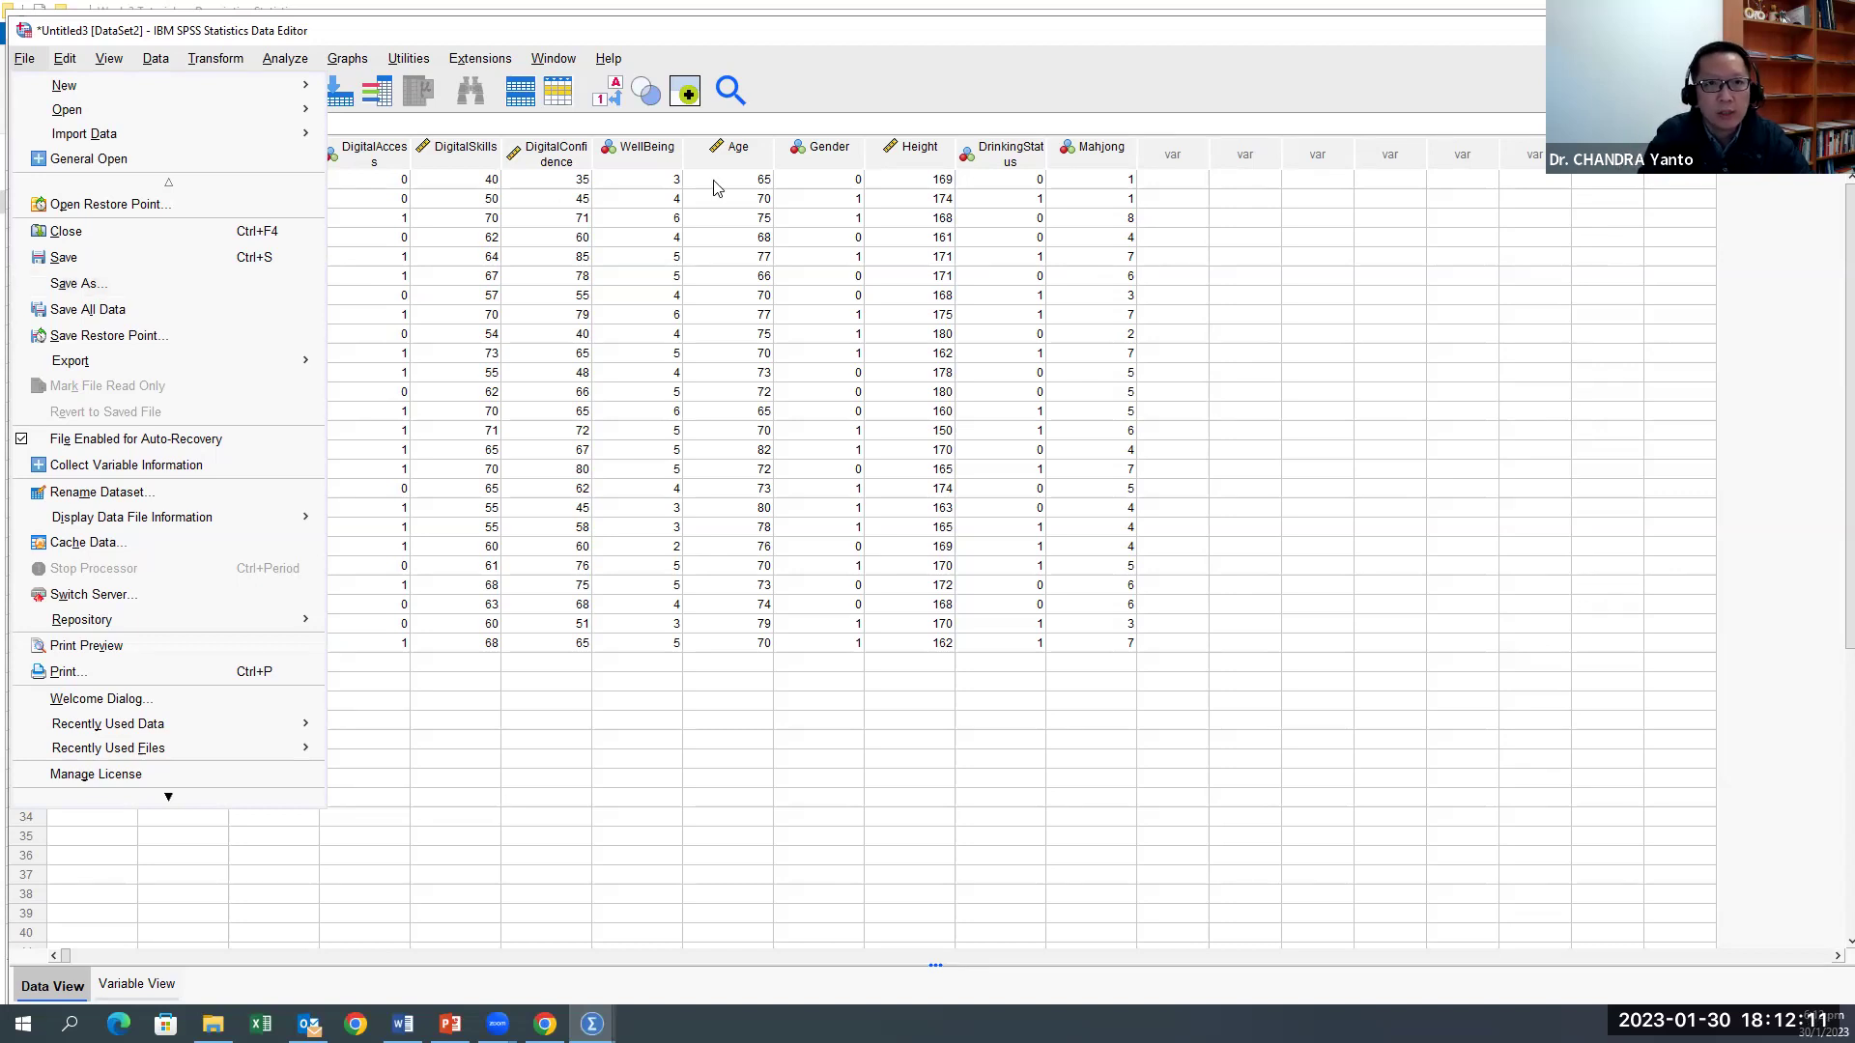
{"action": "key", "text": "c"}
{"action": "left_click", "coordinate": [937, 581]}
{"action": "left_click", "coordinate": [1743, 23]}
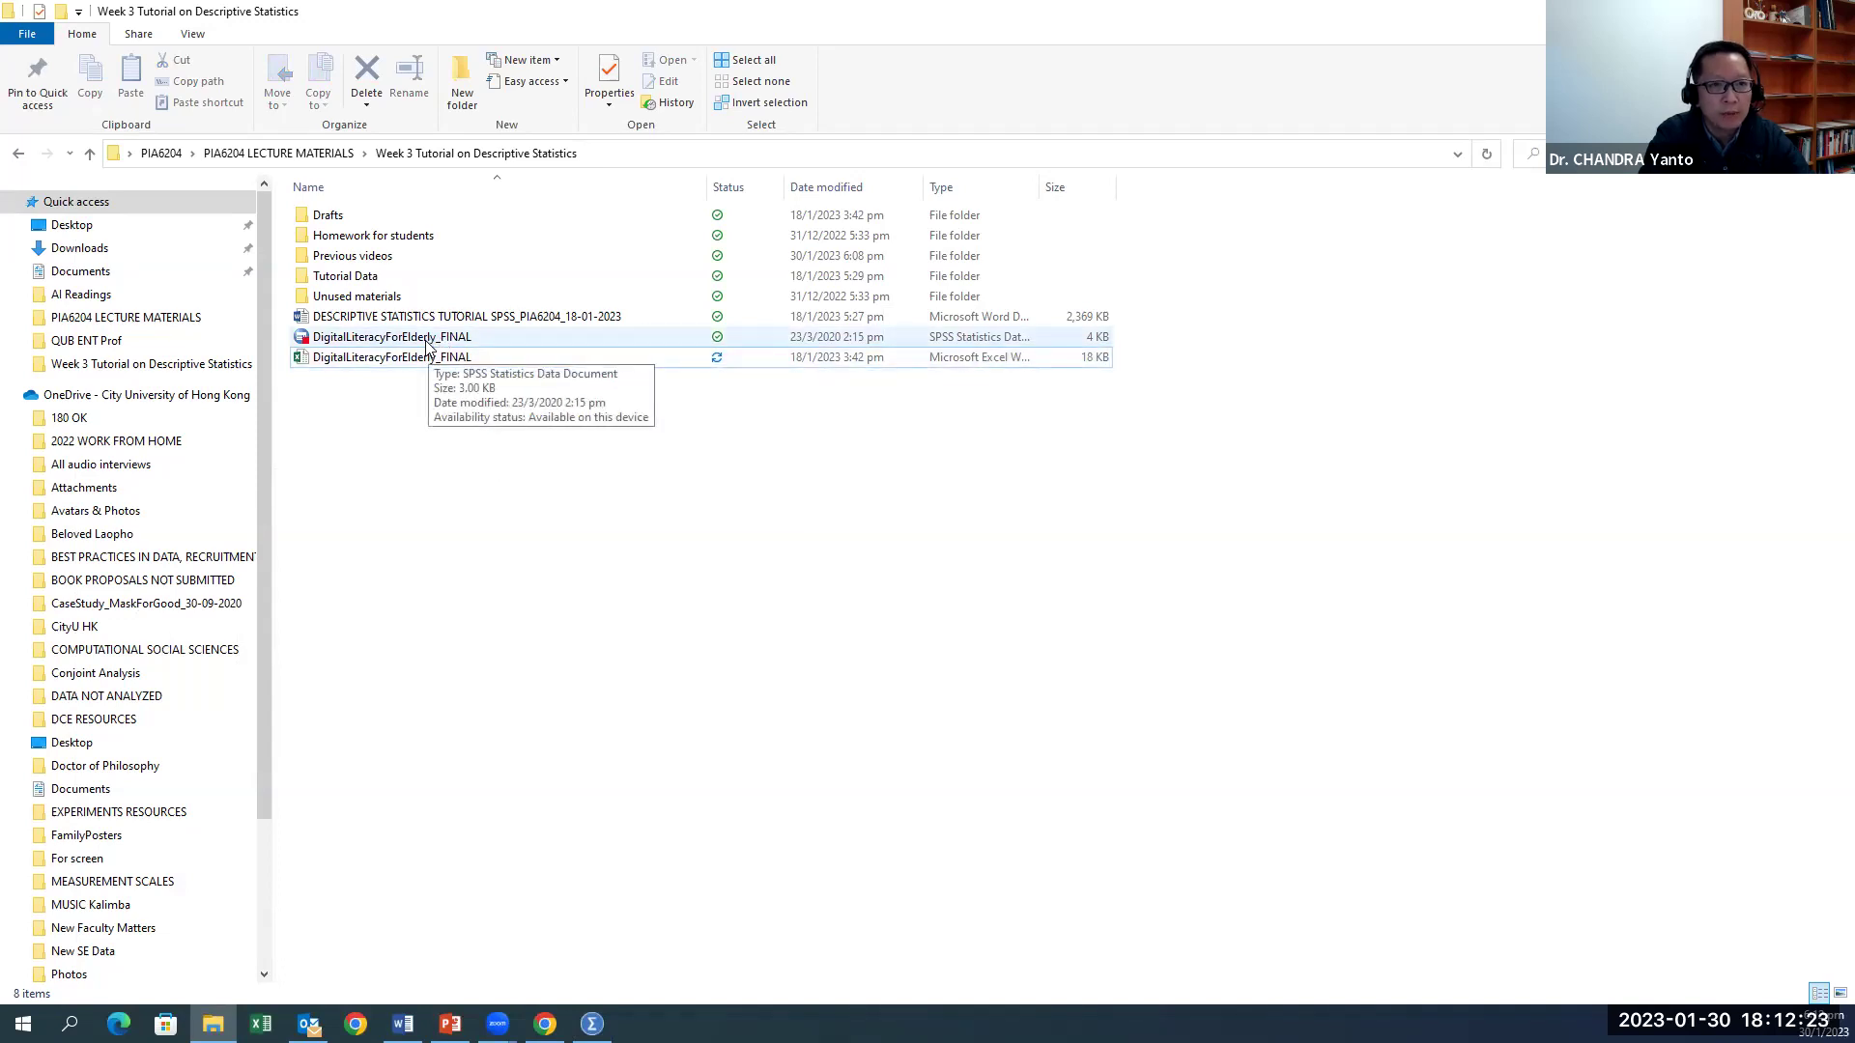
{"action": "left_click", "coordinate": [592, 1024]}
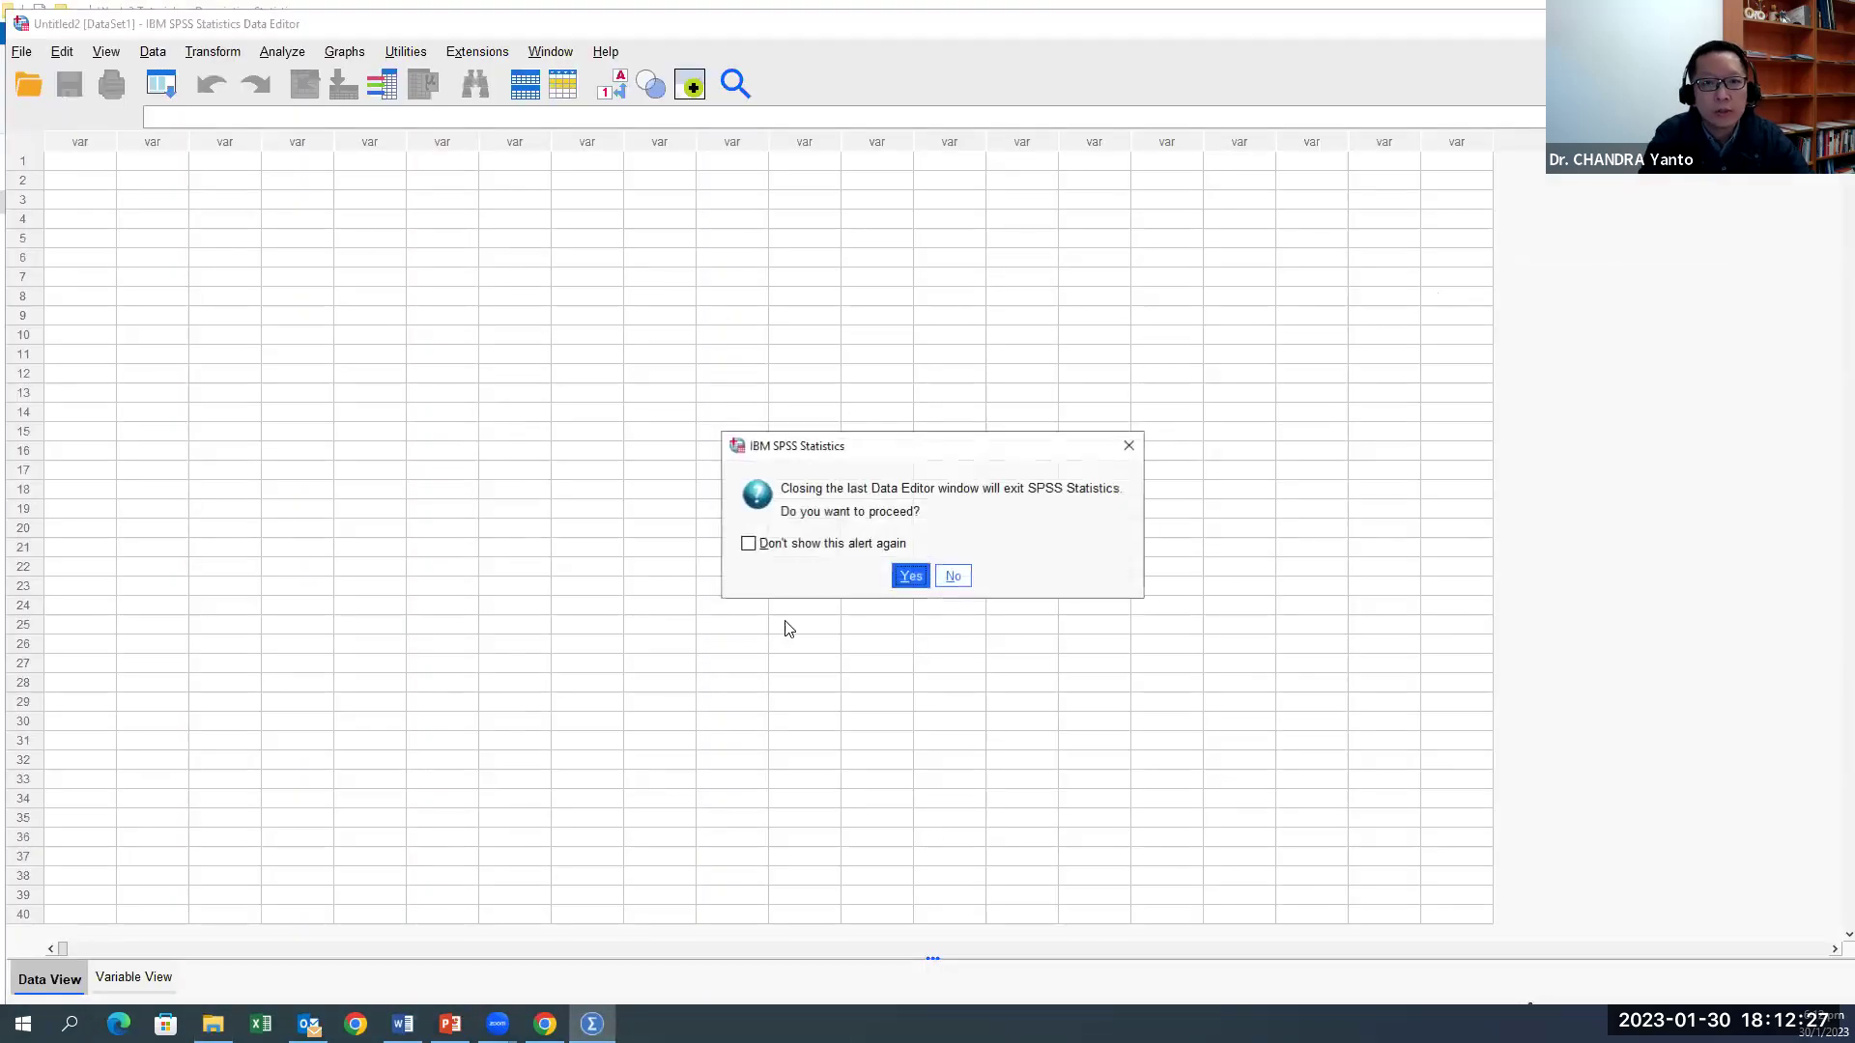
{"action": "left_click", "coordinate": [910, 576]}
Step: Select the DigitalLiteracyForElderly_FINAL SPSS data file in the tutorial folder
{"action": "left_click", "coordinate": [393, 340]}
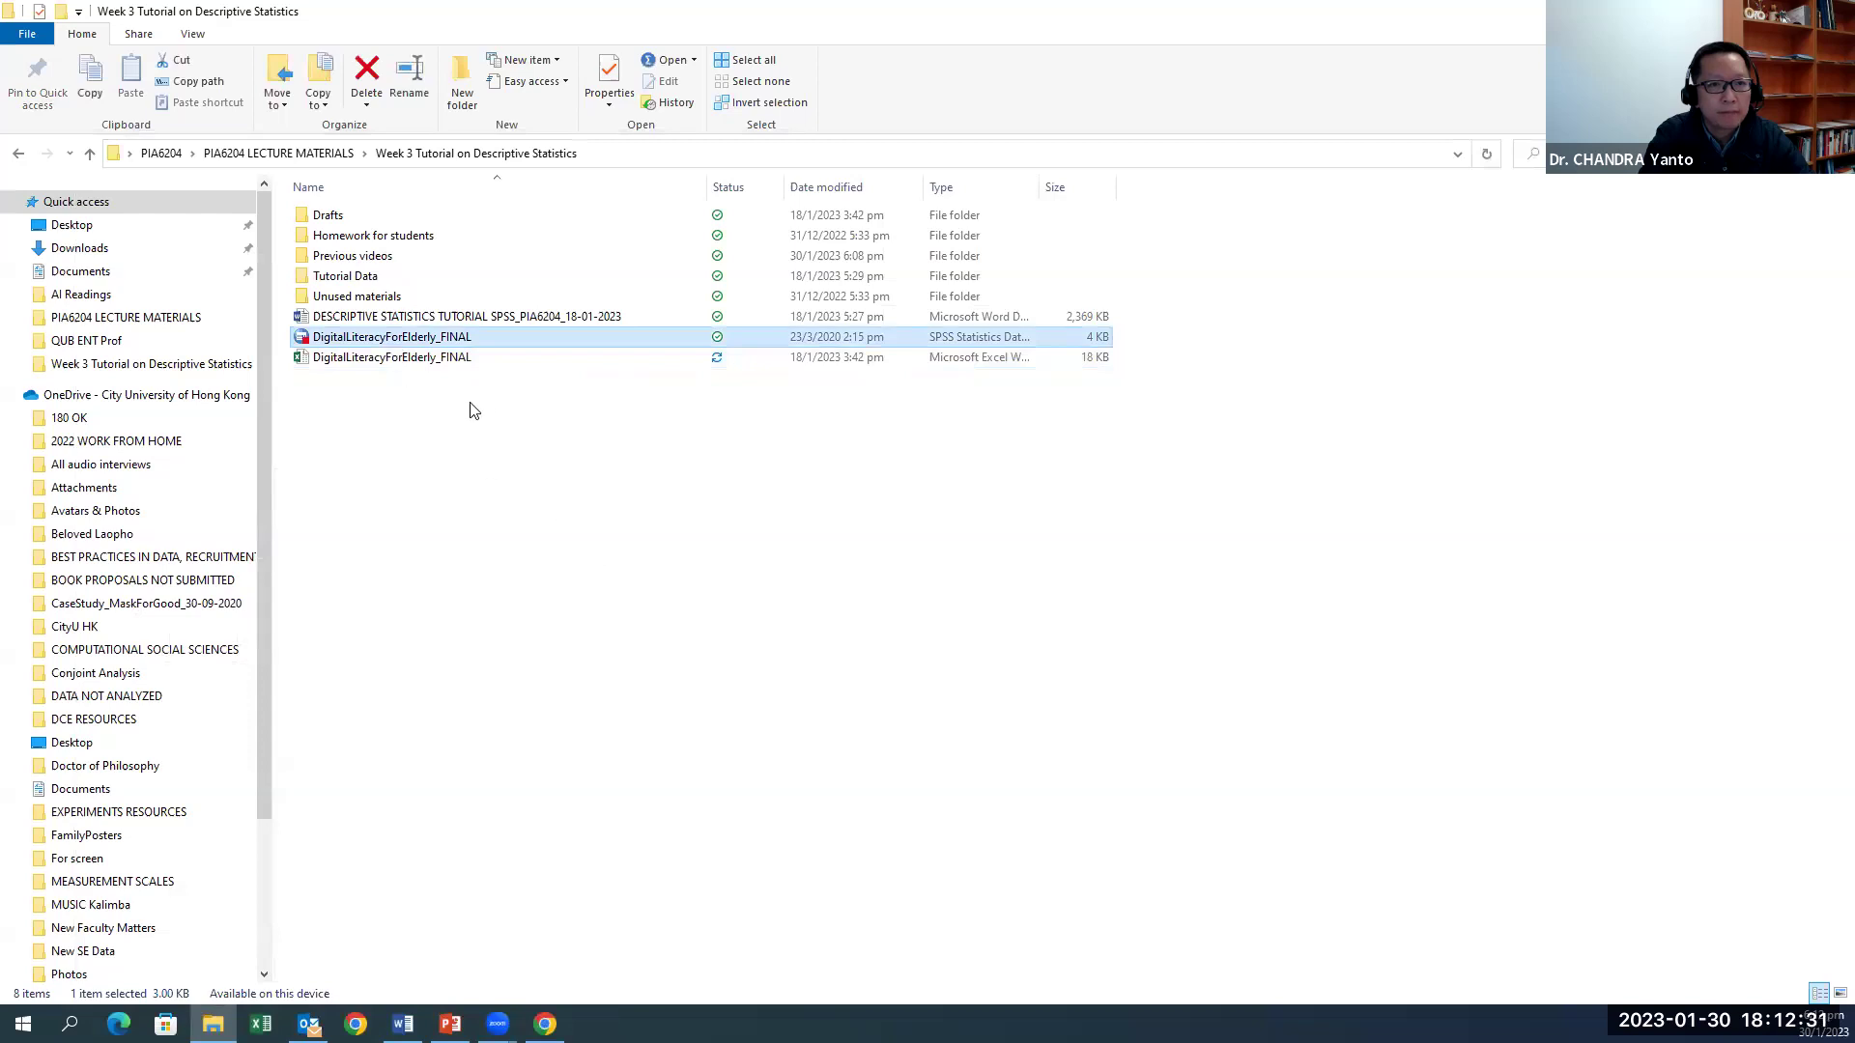